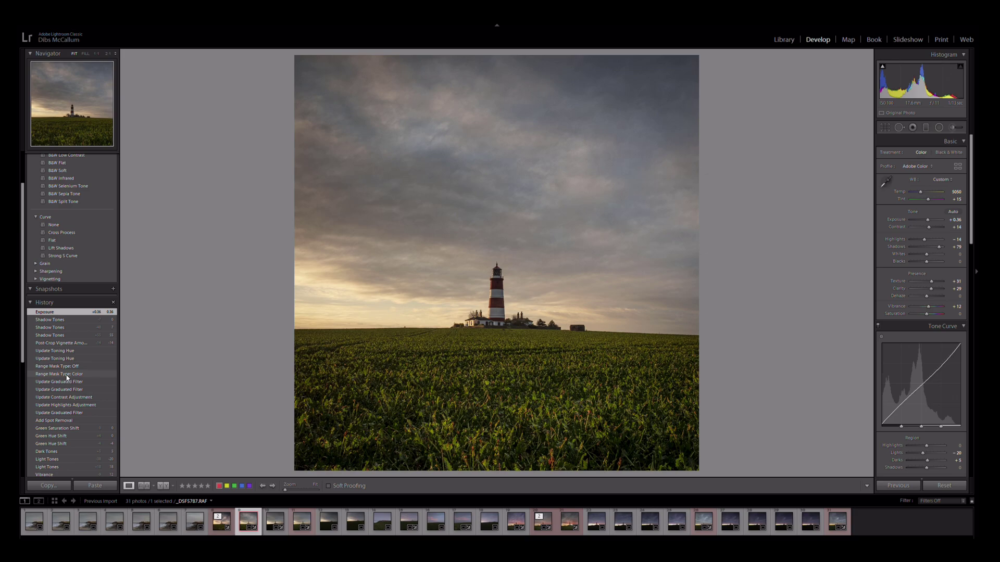
- Compare the Import history state with the edited version, ending on the original Import state
scroll(66, 379, "down", 3)
scroll(66, 379, "up", 3)
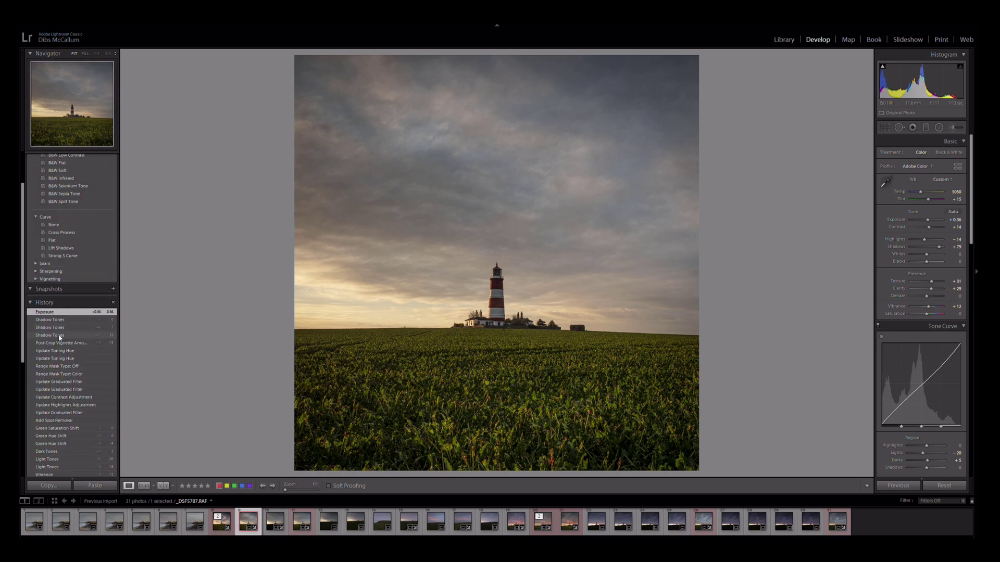
scroll(53, 336, "down", 10)
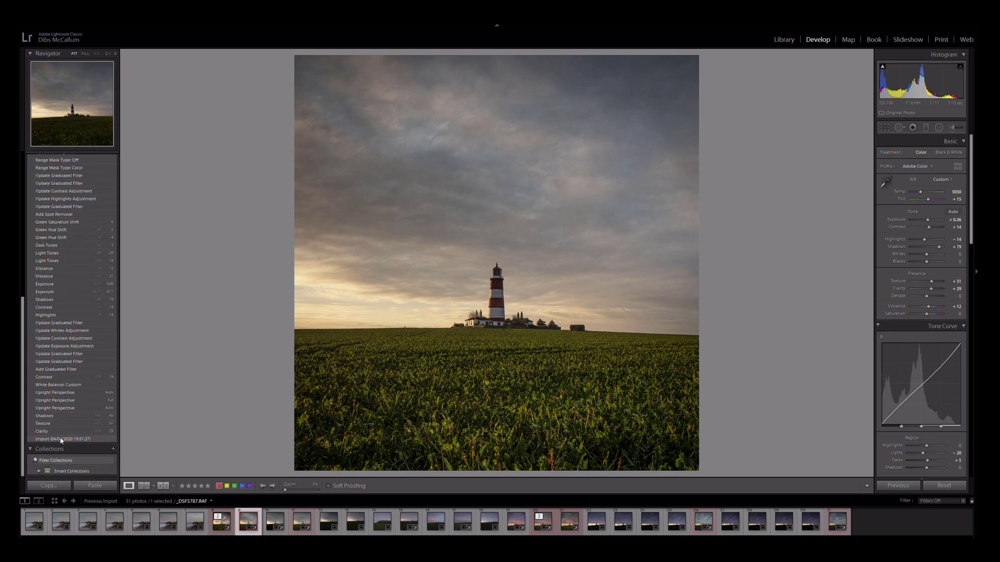
left_click(73, 440)
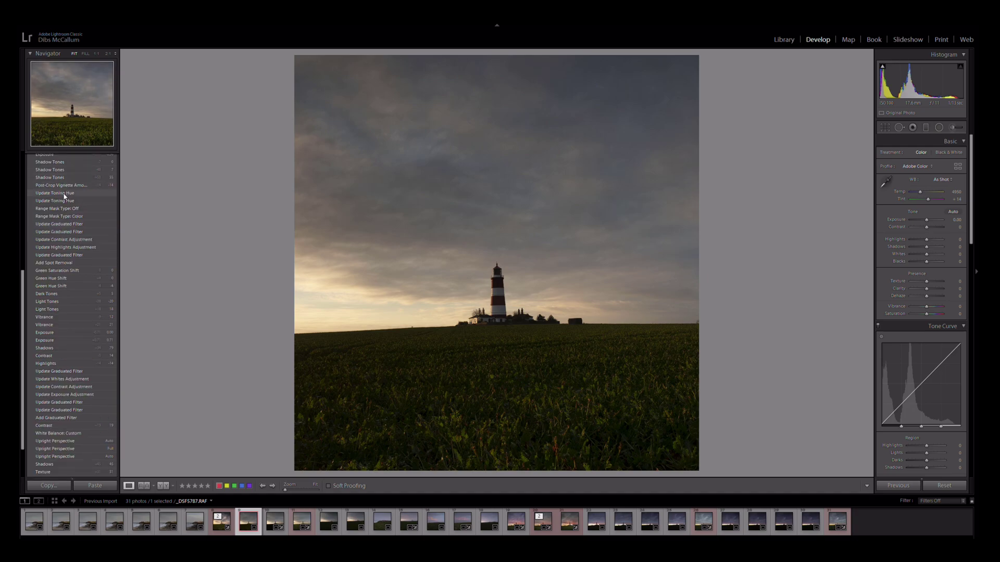
scroll(66, 195, "up", 3)
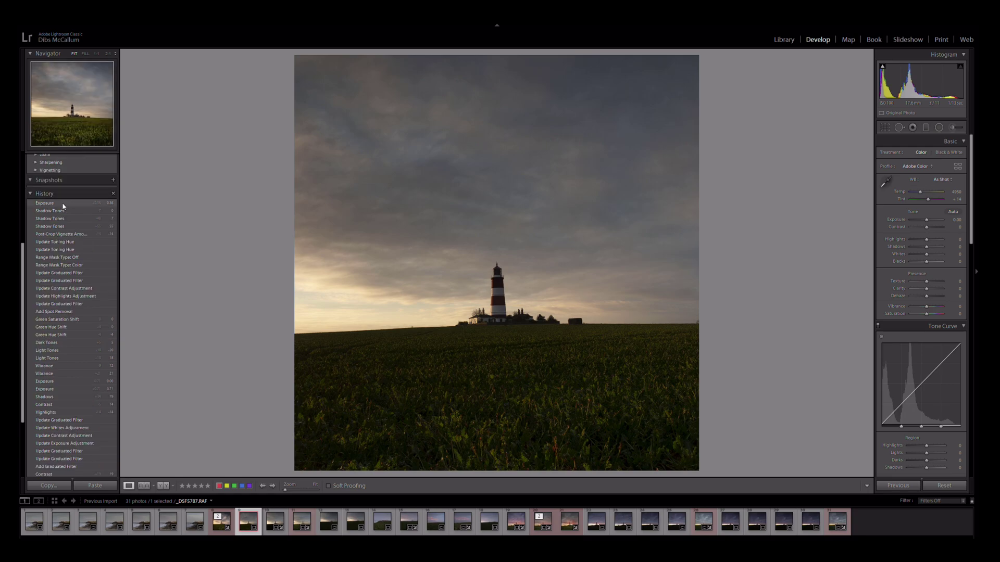
left_click(62, 204)
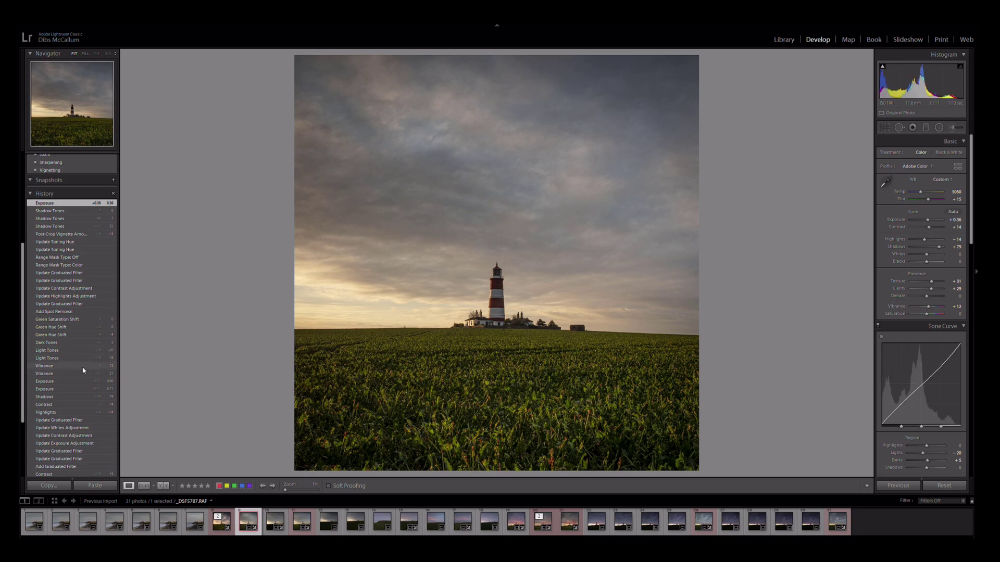
scroll(84, 370, "down", 3)
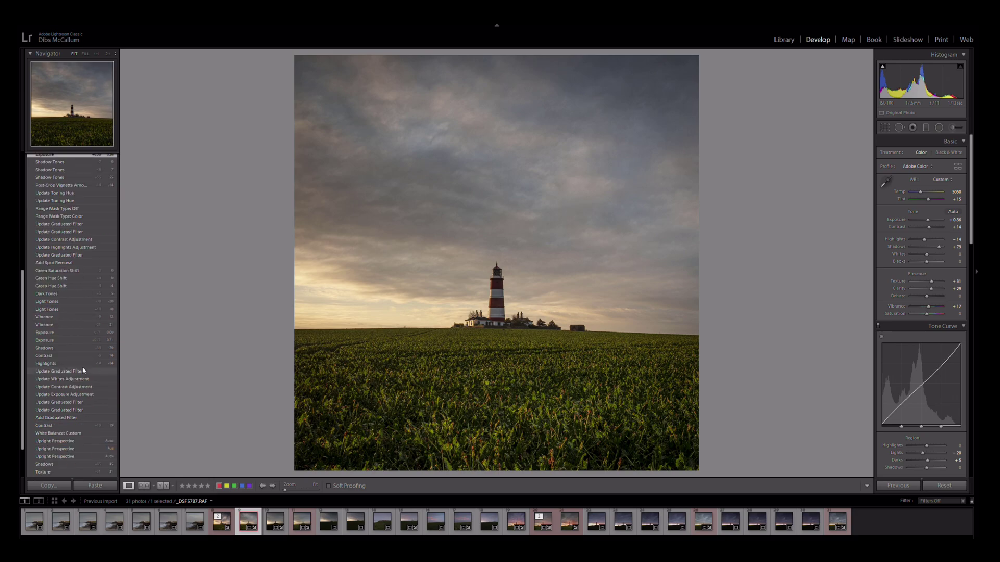
scroll(83, 370, "down", 3)
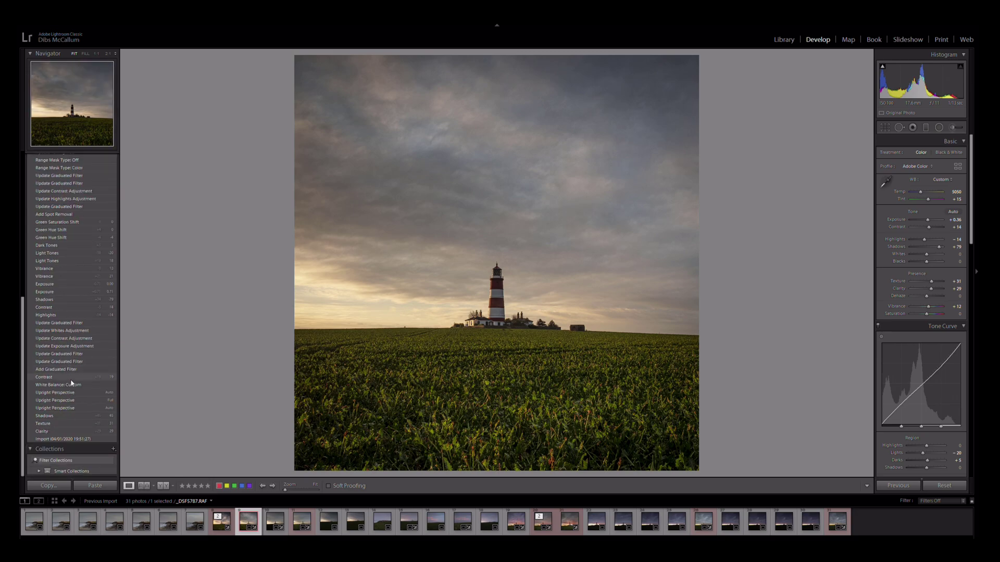
left_click(73, 439)
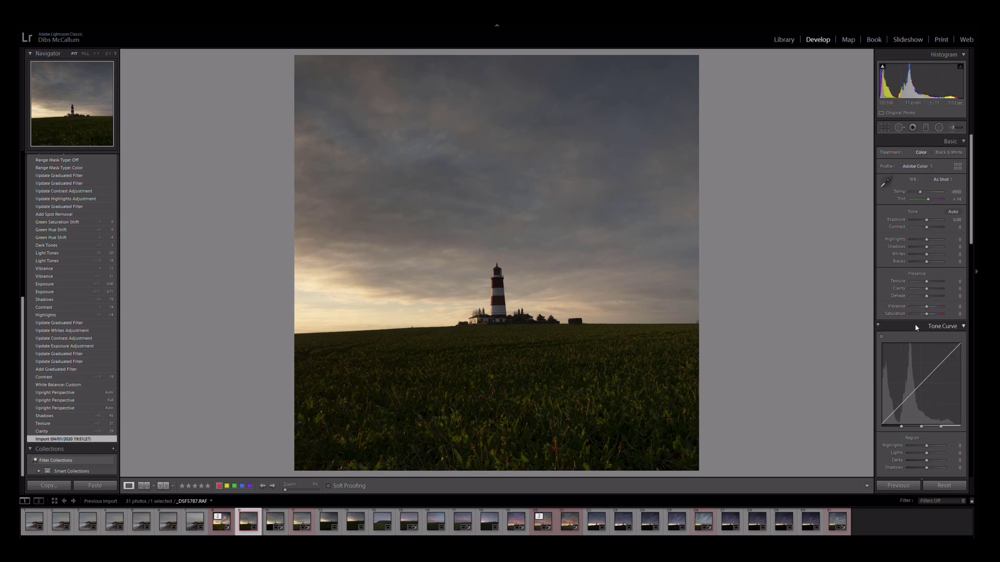
- Apply Upright Auto perspective correction and check the lighthouse at 1:1 zoom
scroll(910, 332, "down", 10)
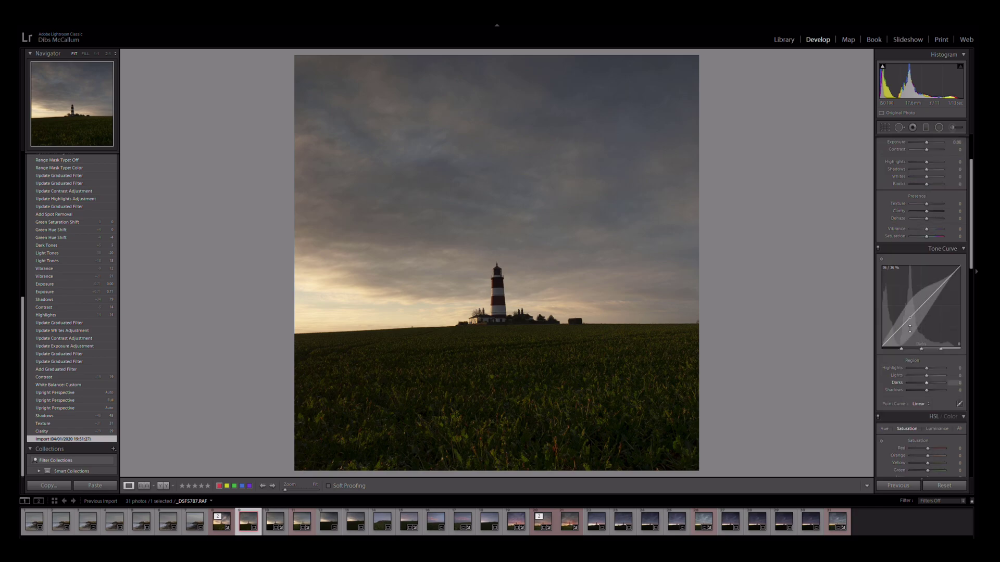
scroll(910, 329, "down", 10)
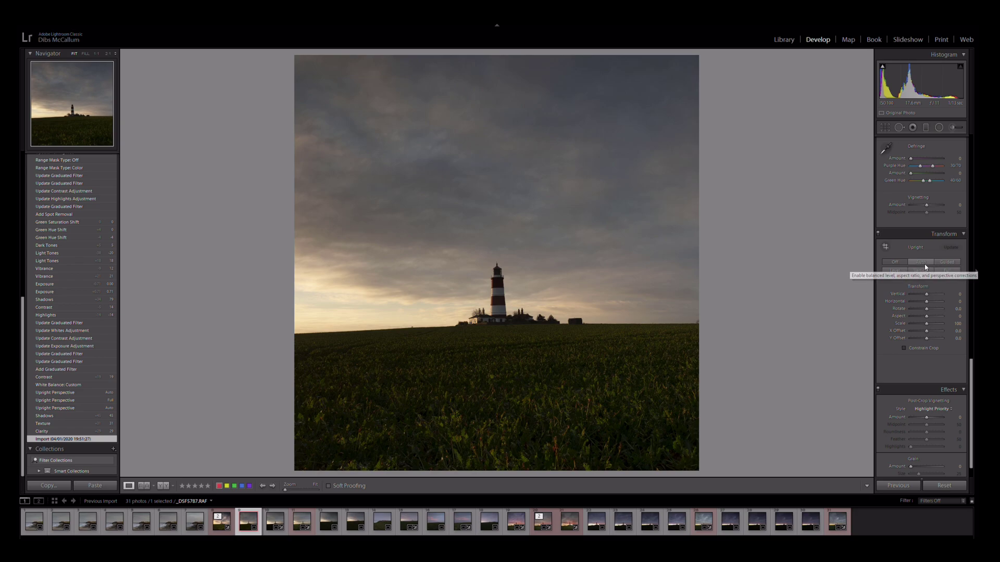
left_click(923, 262)
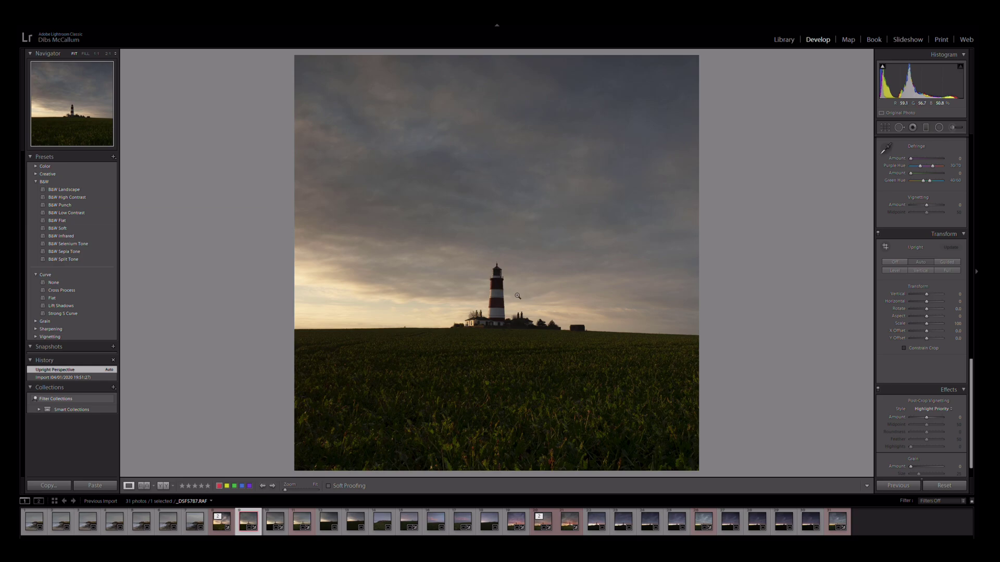
left_click(468, 323)
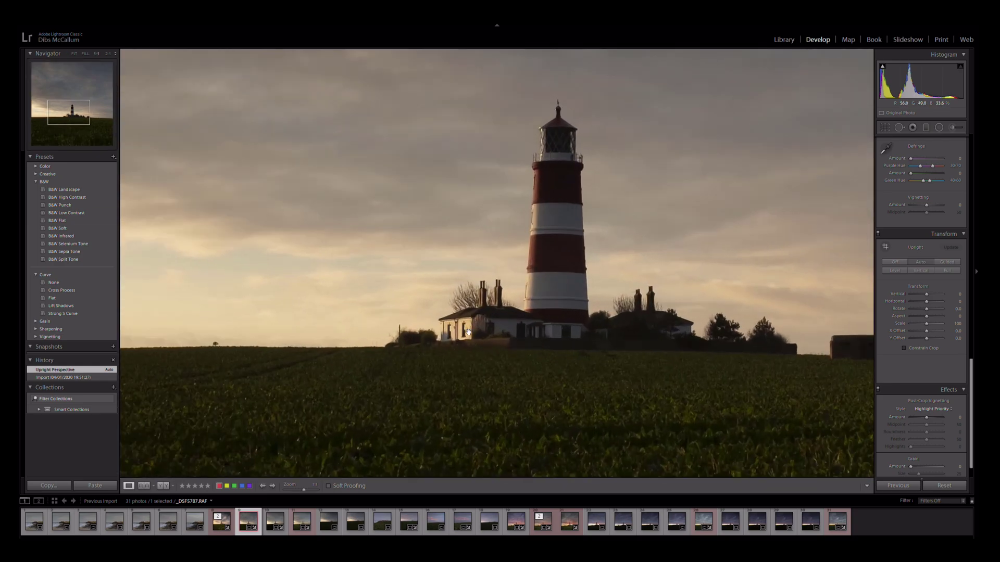
left_click(434, 310)
scroll(920, 348, "up", 5)
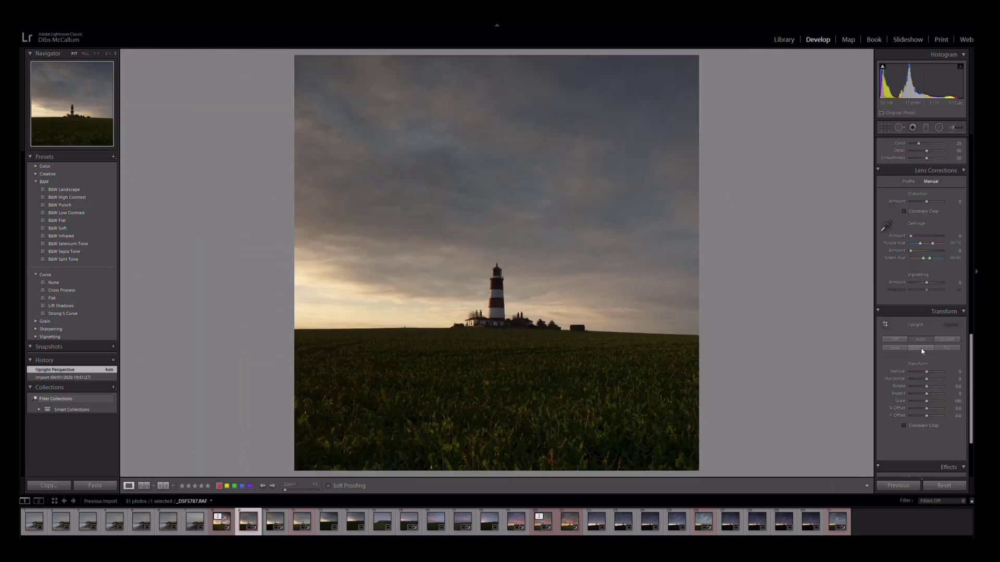
scroll(920, 348, "up", 10)
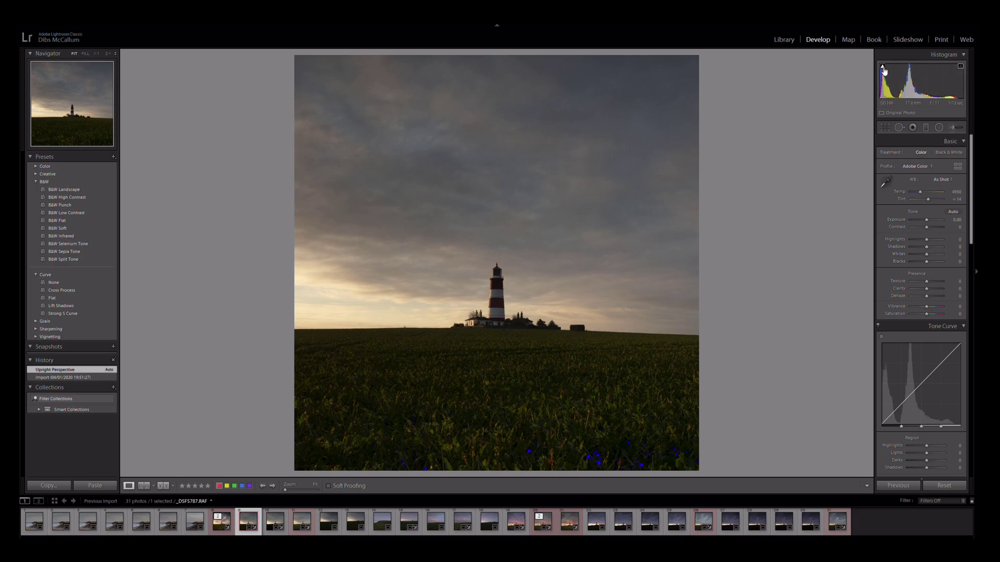
- Turn on the histogram's shadow clipping warning, then begin raising Clarity
left_click(884, 71)
left_click_drag(927, 290, 929, 285)
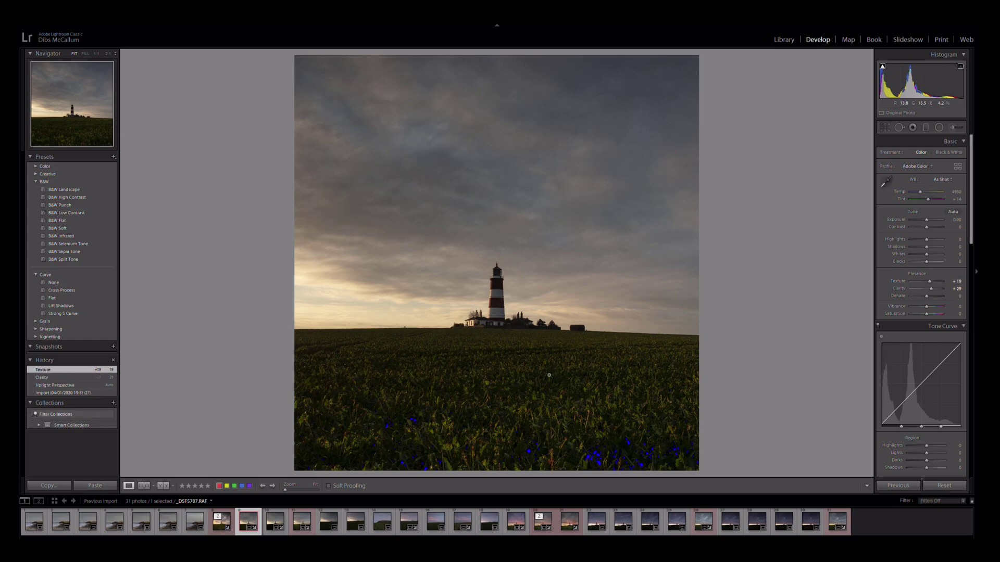
- Lift Shadows to +48 and pull Highlights down to -45
left_click_drag(927, 247, 934, 248)
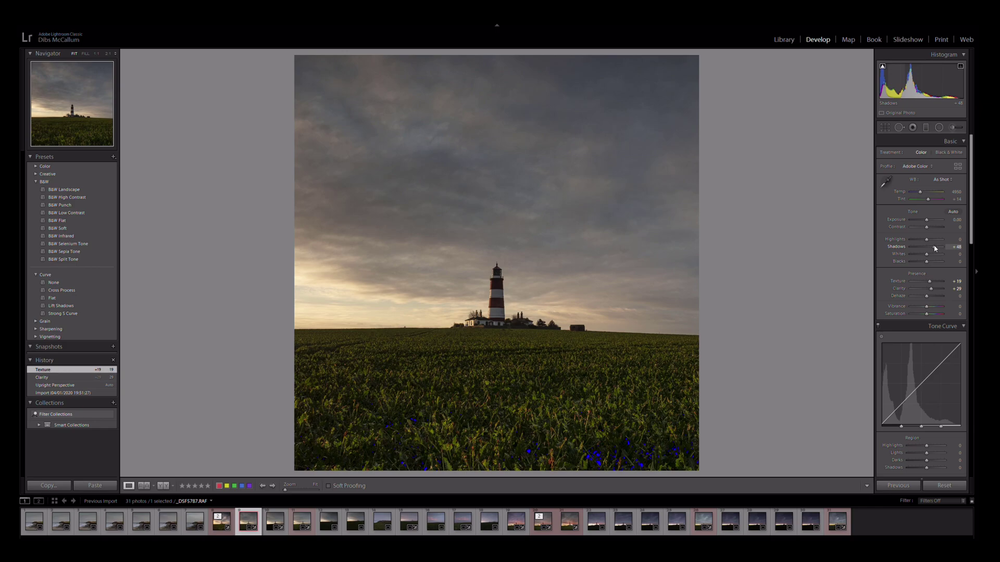
left_click_drag(935, 248, 935, 248)
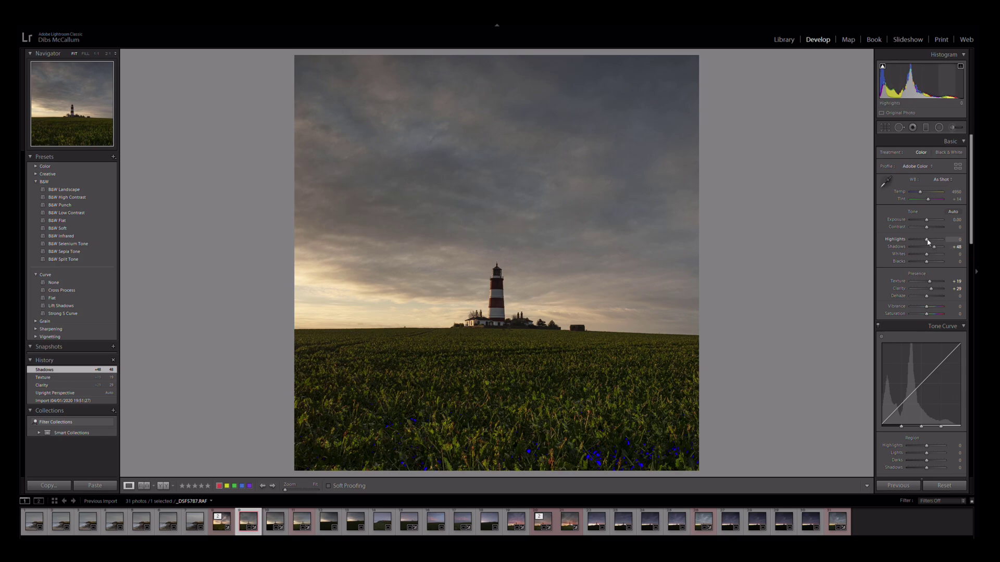
left_click_drag(927, 240, 919, 240)
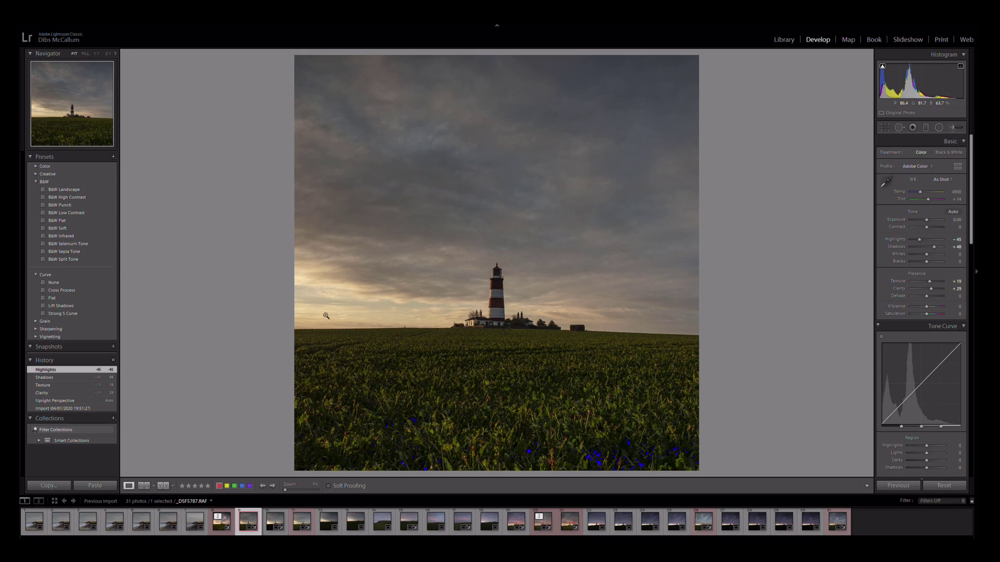
- Inspect the sky, cottage and lighthouse at 1:1 zoom, ending zoomed on the lighthouse
left_click(361, 293)
left_click_drag(335, 294, 416, 297)
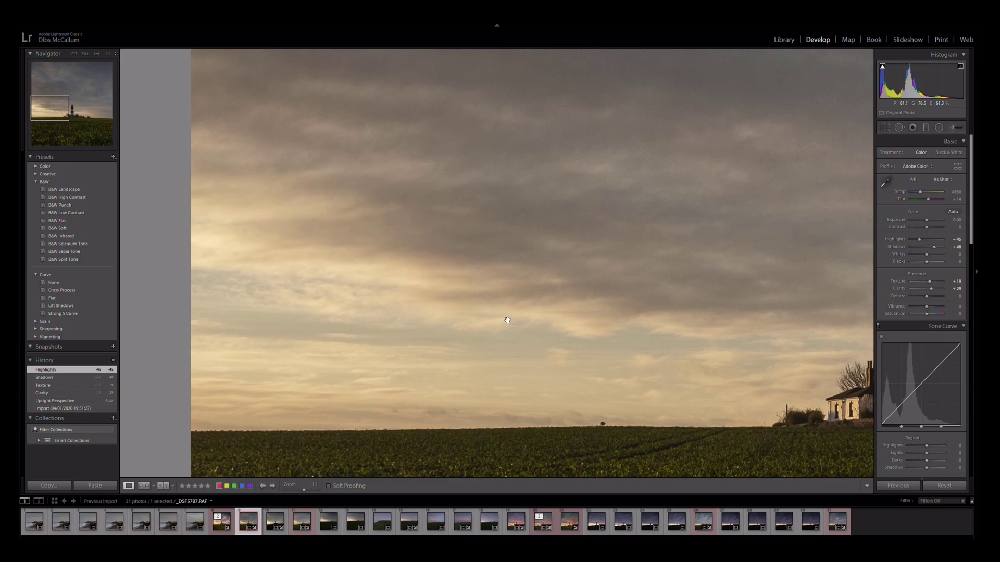
left_click_drag(572, 324, 548, 320)
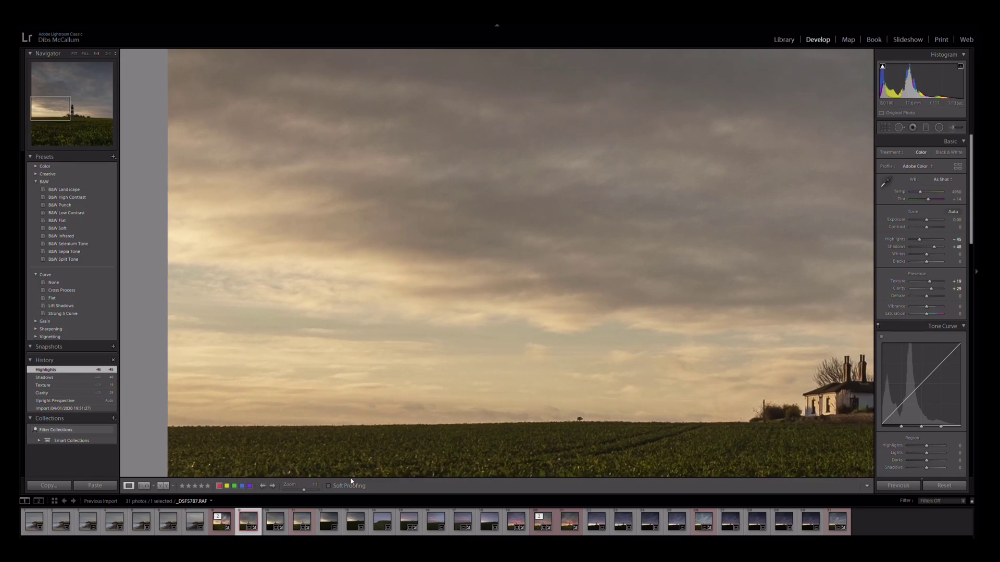
left_click_drag(558, 335, 446, 333)
left_click(385, 327)
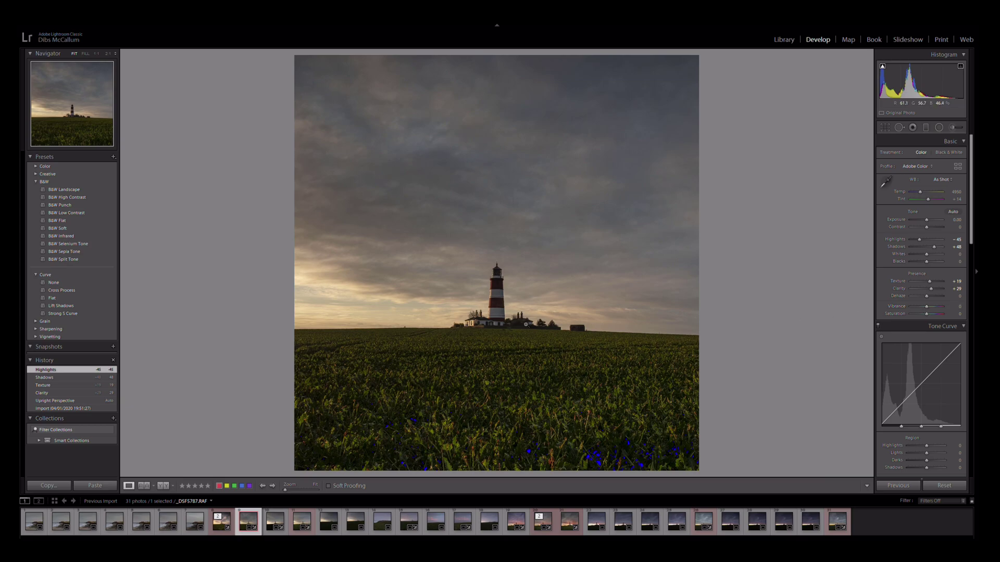
left_click(495, 322)
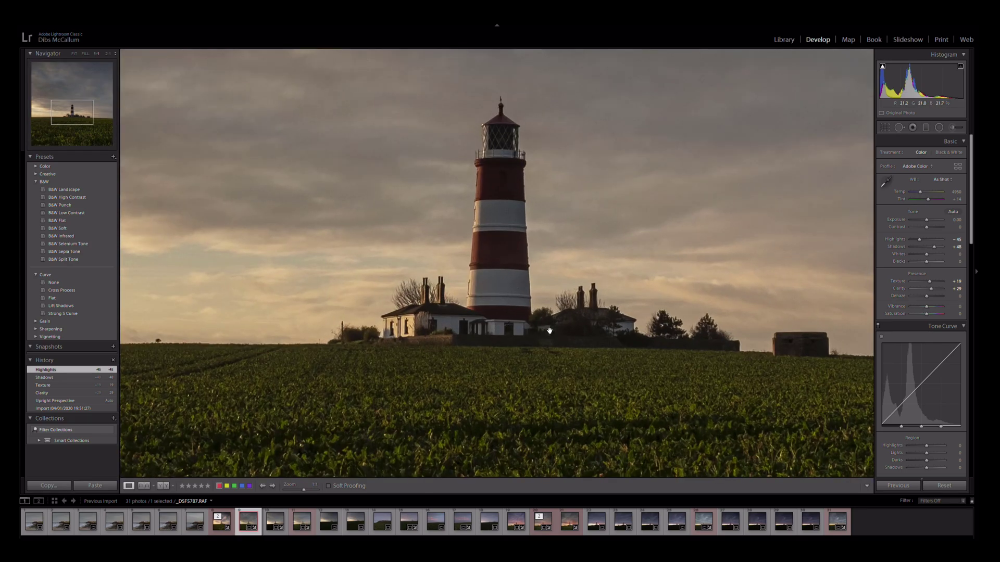
- Set Custom white balance (Temp 5400, Tint +13) from a neutral wall, then compare with before
left_click(888, 185)
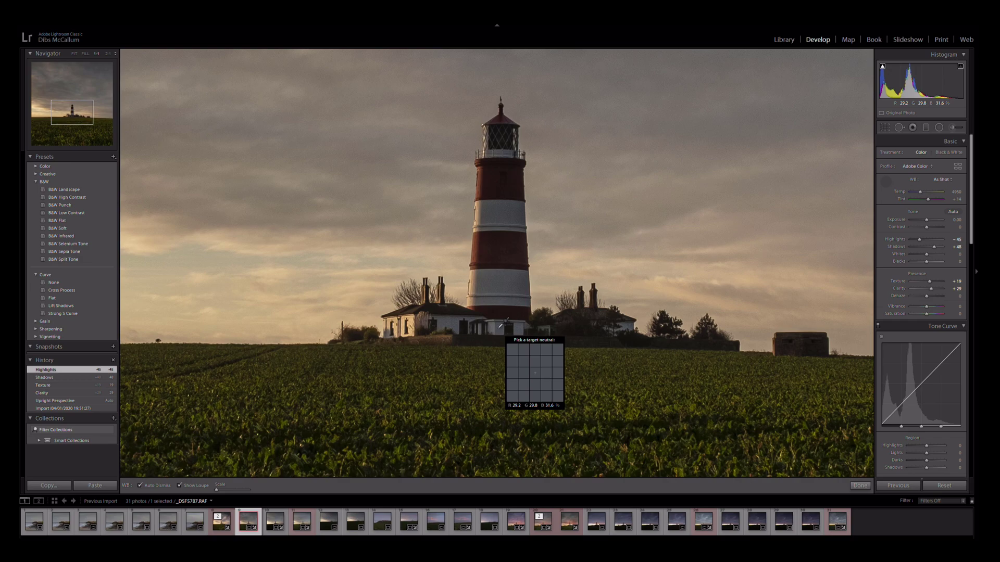
left_click(500, 326)
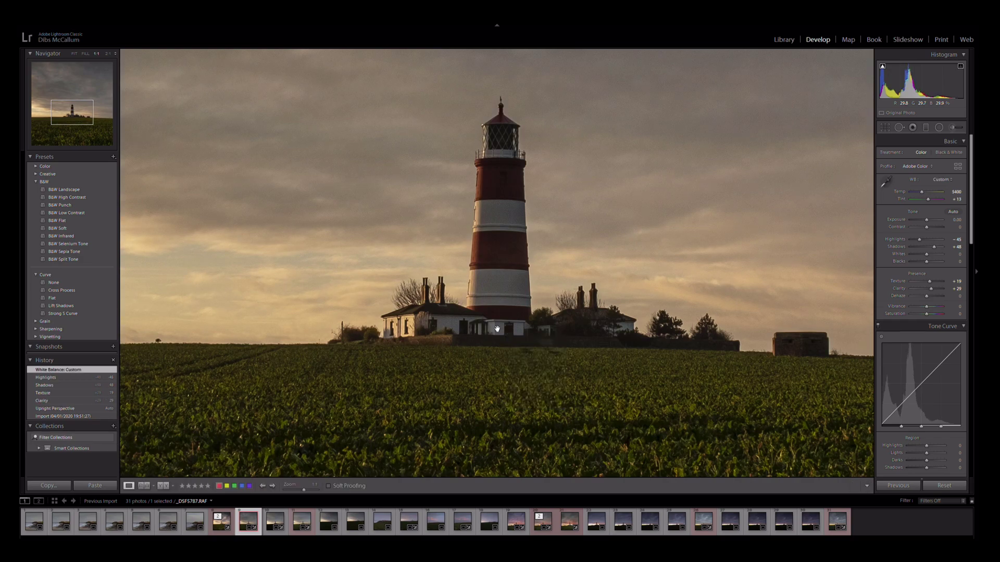
left_click(314, 316)
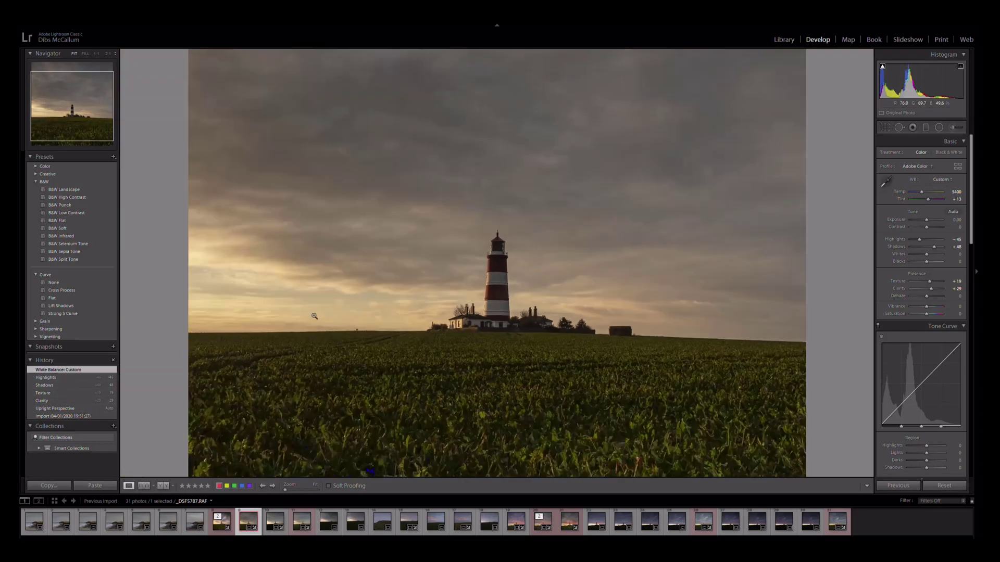
left_click(58, 378)
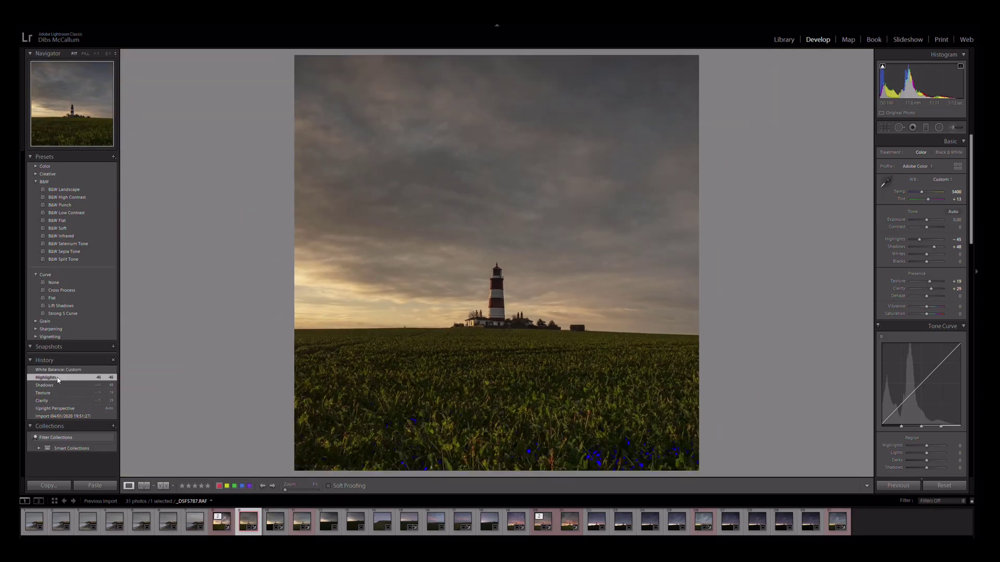
- Raise Whites to +17 and set the tone curve to Highlights -26, Lights +11, Darks +7, Shadows +7
left_click(59, 370)
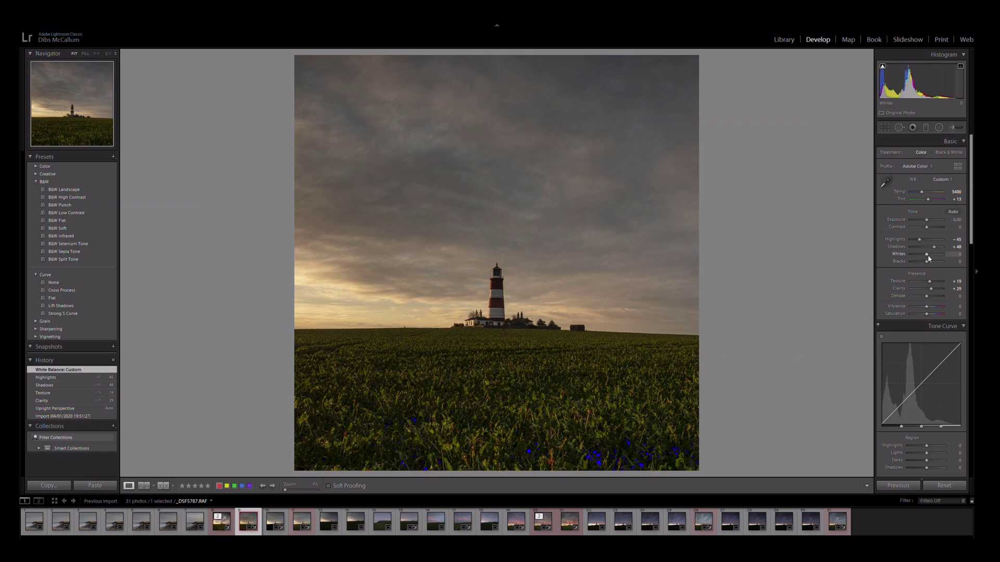
left_click_drag(927, 256, 930, 264)
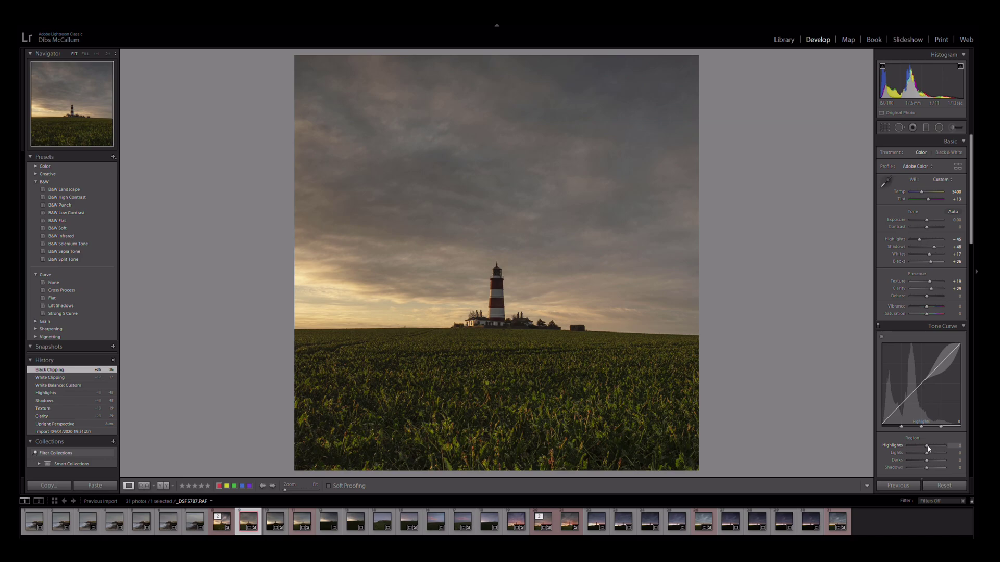
left_click_drag(927, 449, 922, 449)
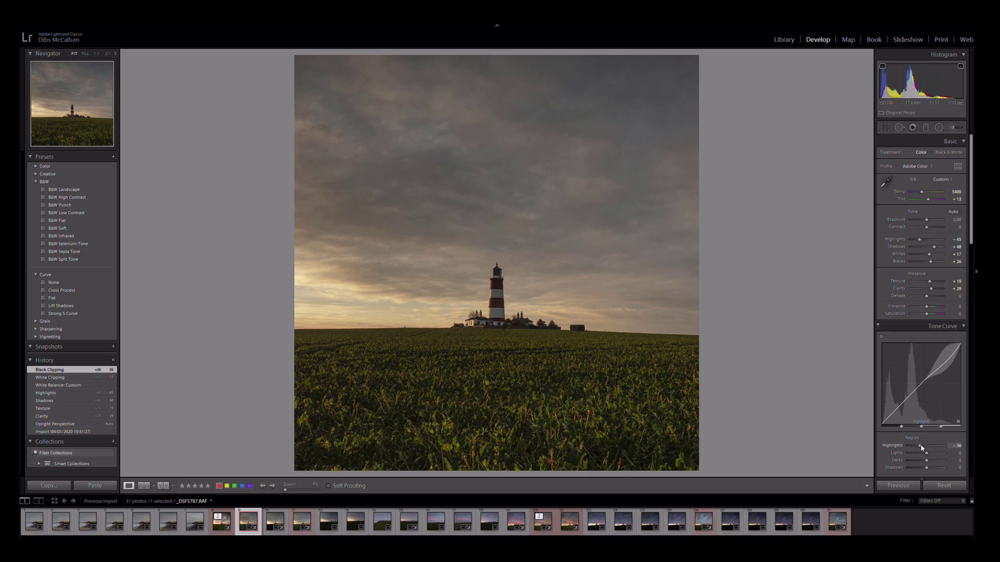
left_click_drag(922, 448, 923, 447)
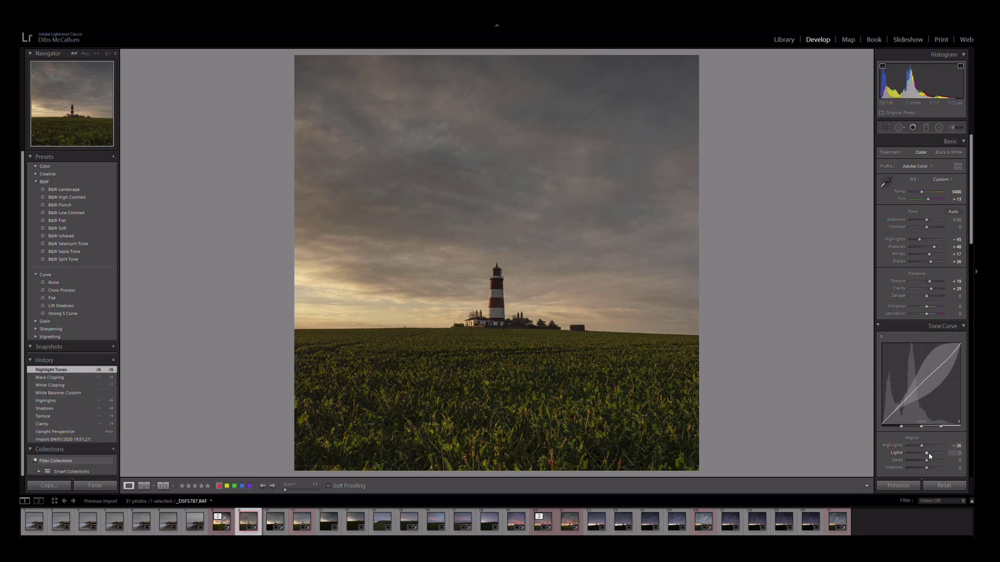
left_click_drag(930, 455, 930, 454)
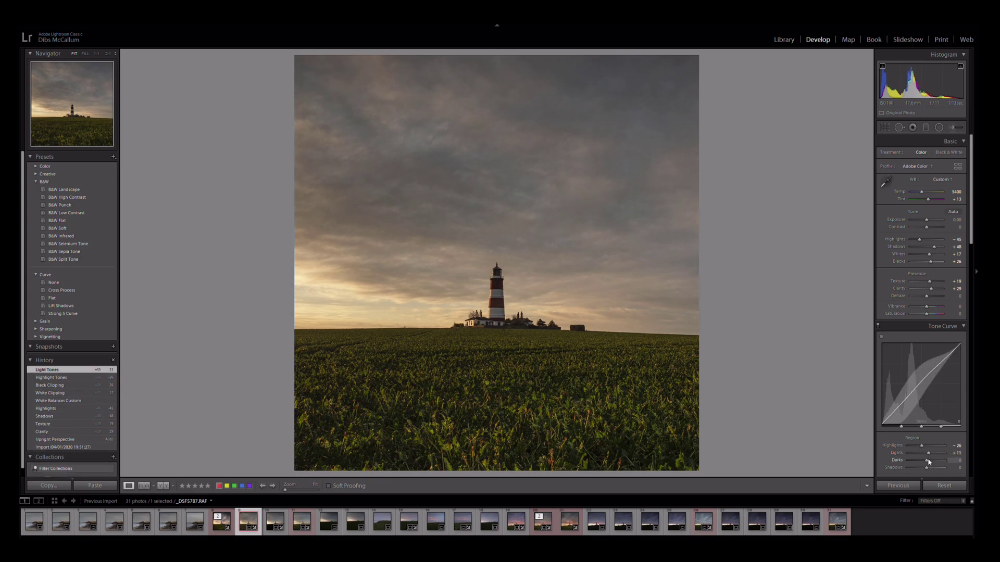
left_click_drag(930, 461, 929, 469)
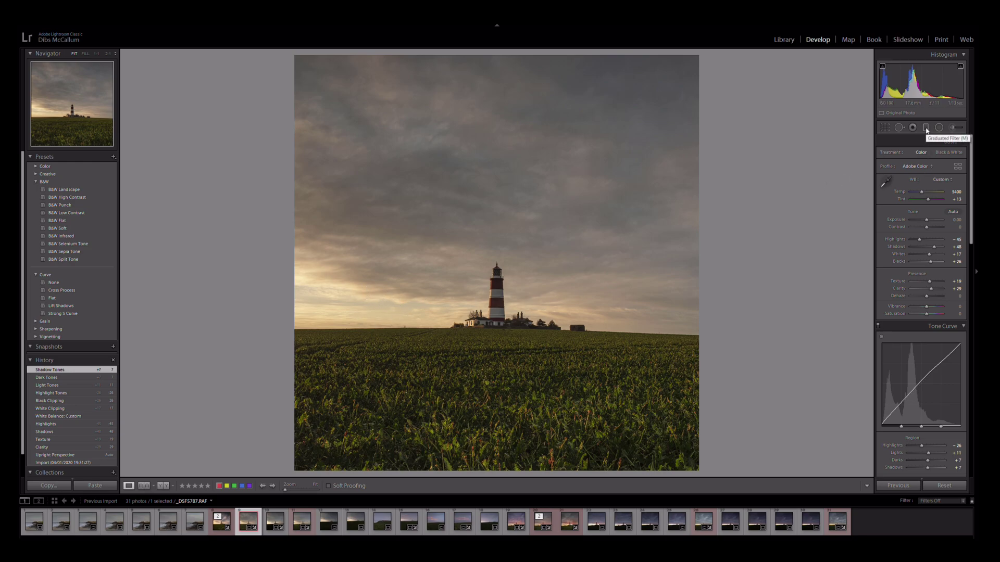
- Lay a diagonal graduated filter across the sky with exposure reset, rotated and shifted up-right
left_click(926, 128)
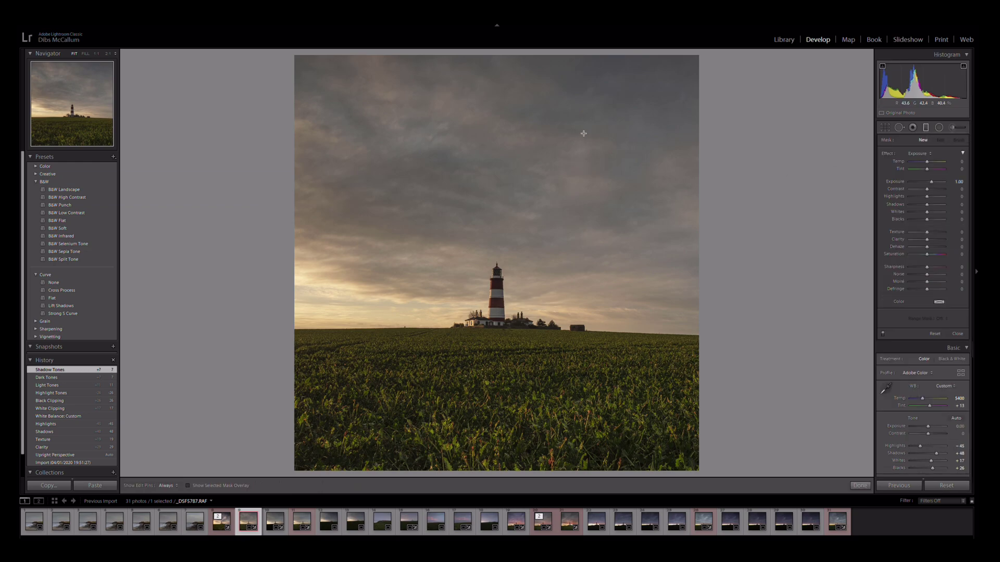
left_click_drag(594, 119, 451, 260)
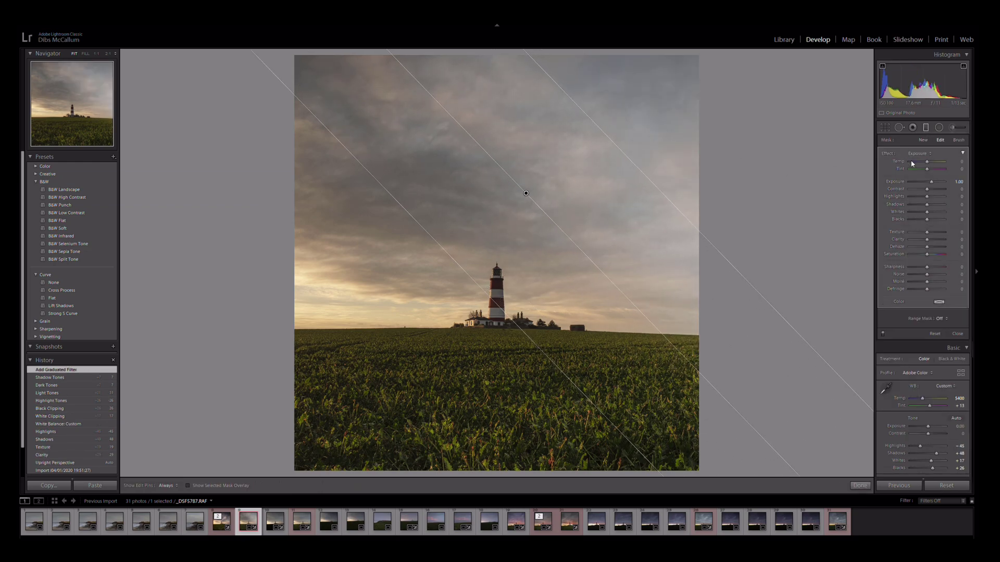
double_click(895, 183)
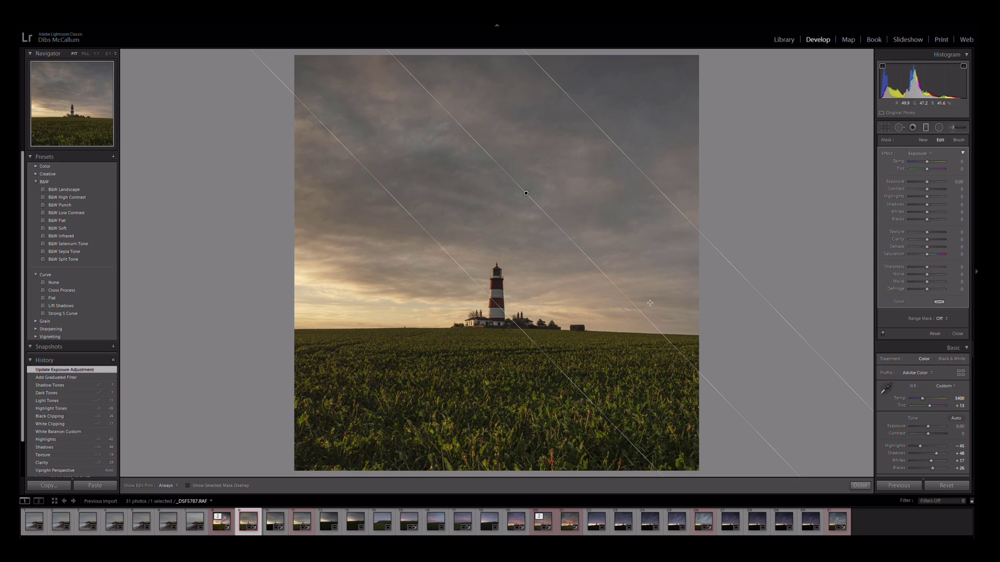
left_click_drag(640, 310, 663, 284)
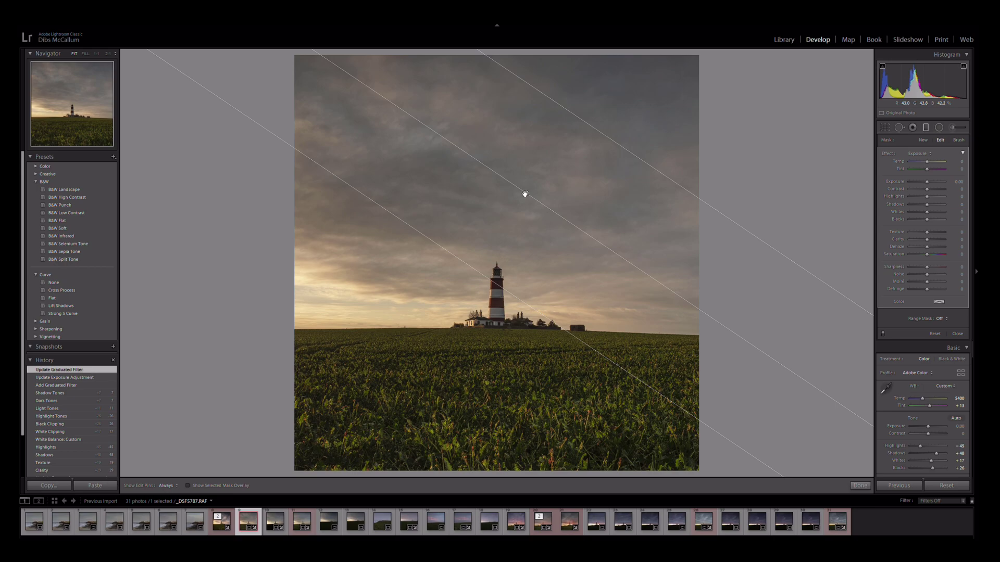
left_click_drag(525, 192, 568, 145)
- Set the filter's Contrast to 96 and Whites to 100, refining its angle and position
left_click_drag(925, 190, 939, 190)
left_click_drag(568, 144, 488, 175)
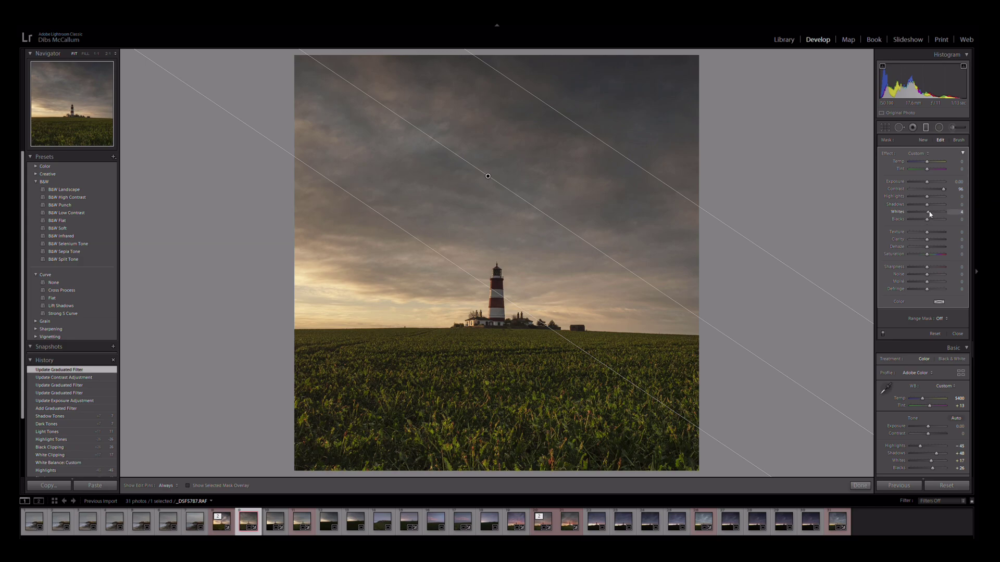
left_click_drag(930, 213, 953, 212)
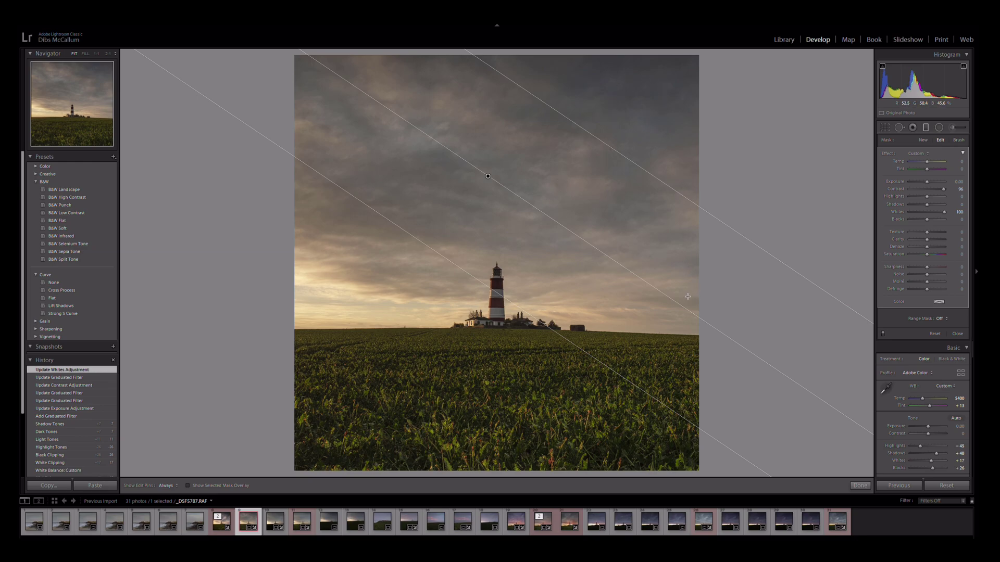
left_click_drag(676, 303, 693, 286)
left_click_drag(488, 176, 536, 170)
left_click(860, 485)
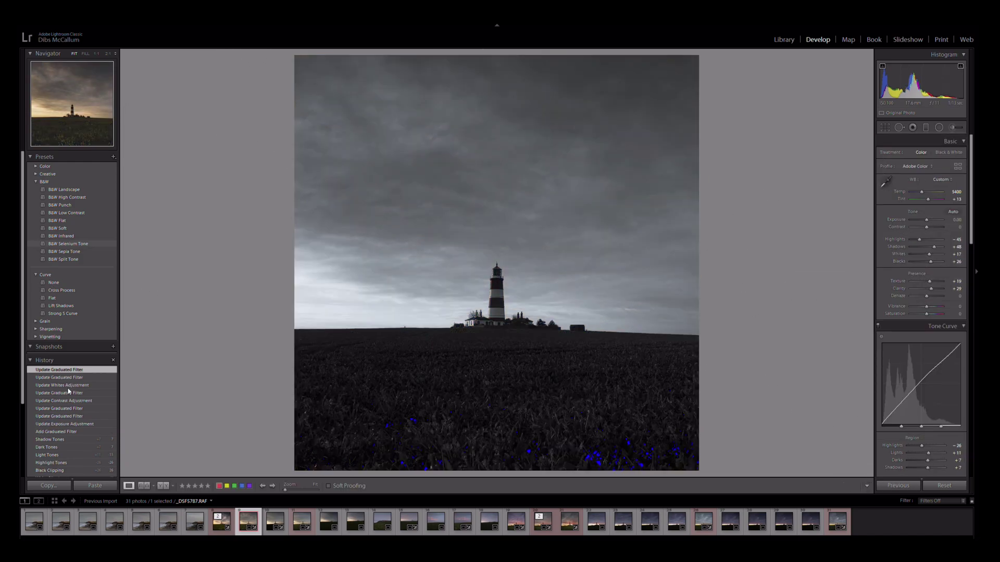
- Preview earlier history states, then return to the latest Update Graduated Filter state
left_click(69, 378)
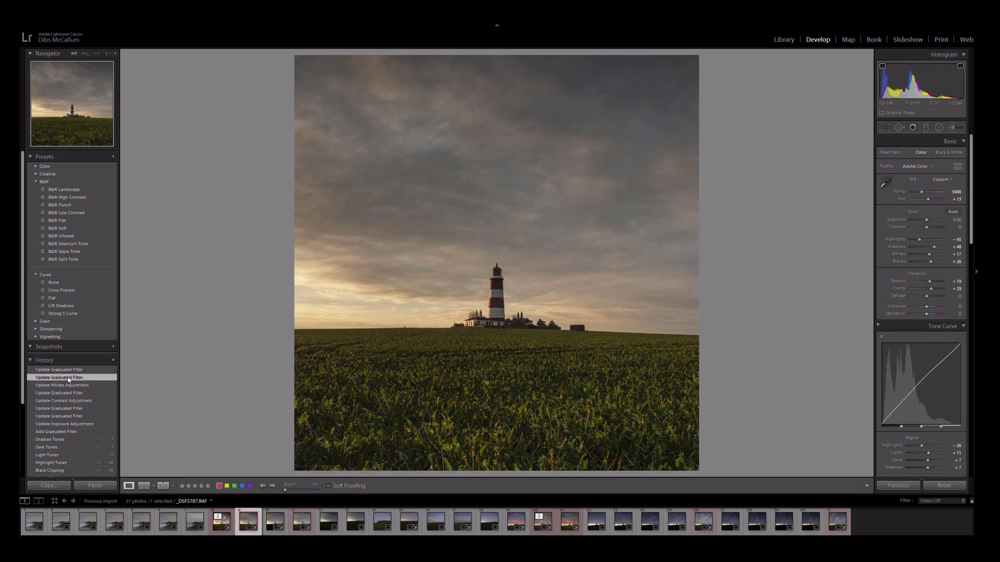
left_click(68, 384)
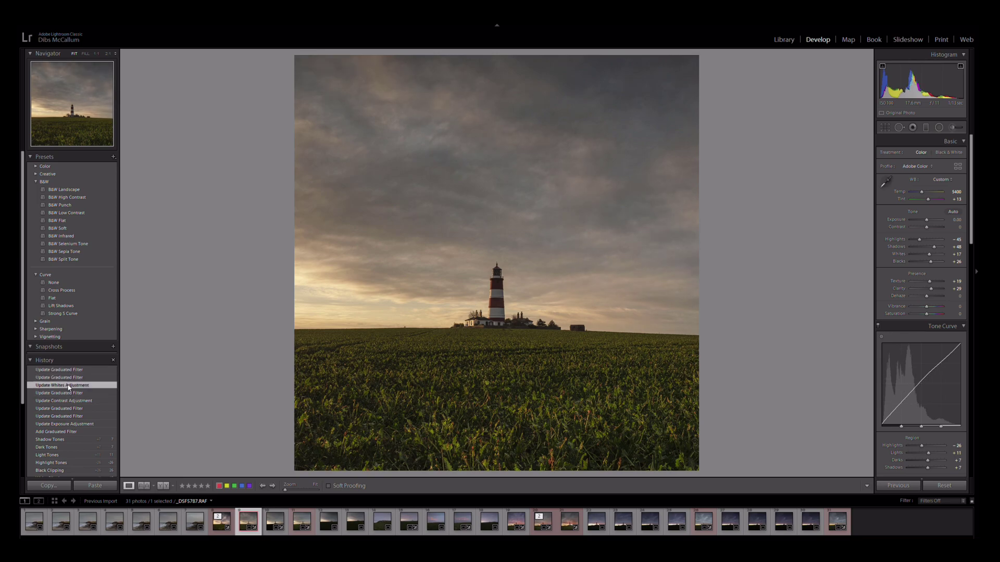
left_click(67, 379)
left_click(64, 370)
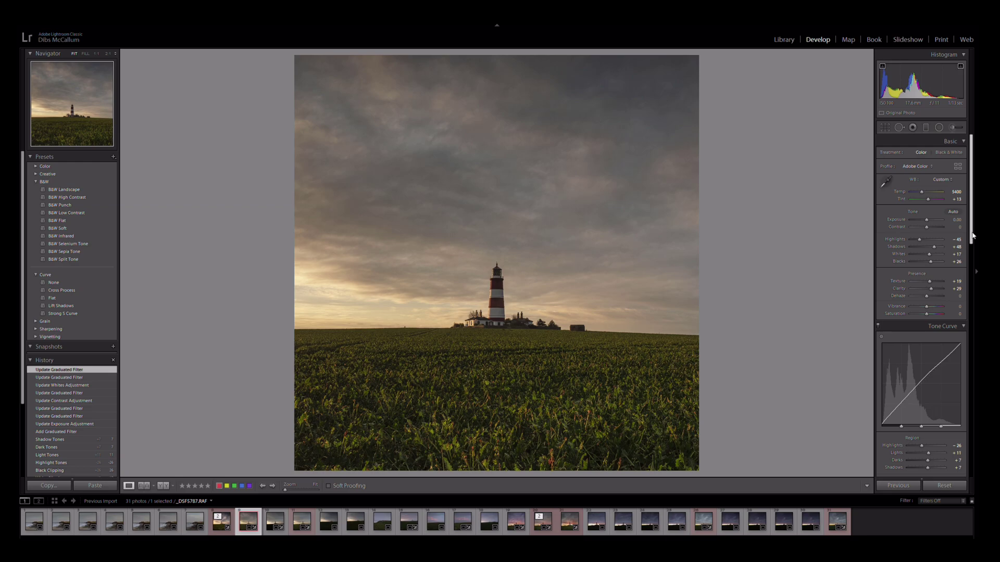
- Raise Exposure to +0.12 and Vibrance to +5
left_click_drag(972, 236, 971, 242)
left_click_drag(927, 223, 928, 223)
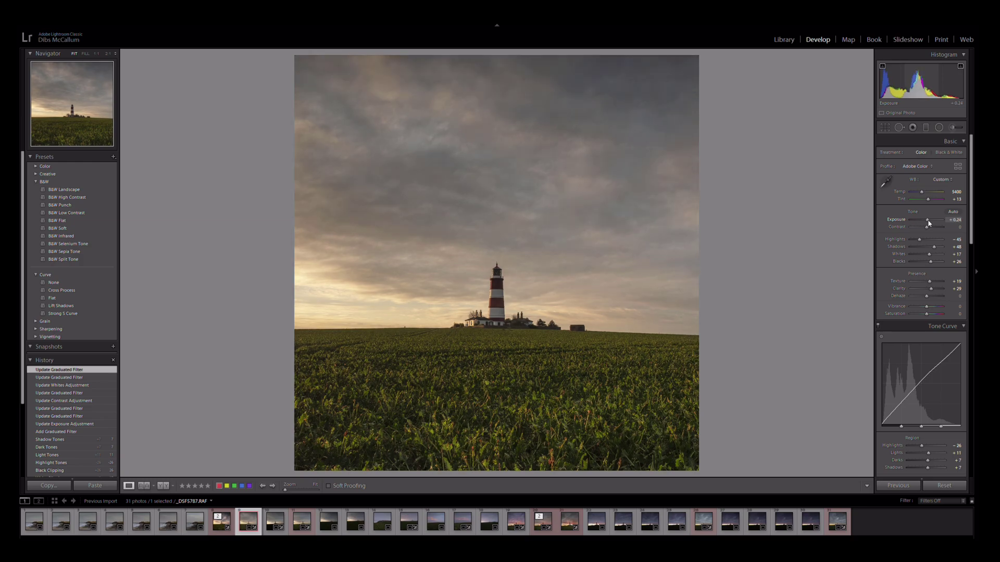
left_click_drag(928, 223, 928, 223)
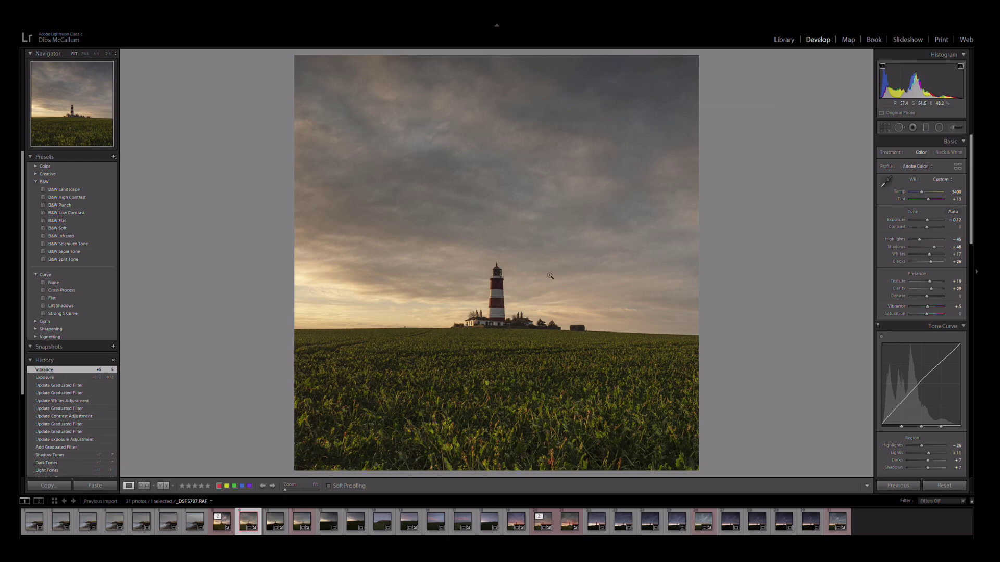
left_click_drag(973, 243, 974, 369)
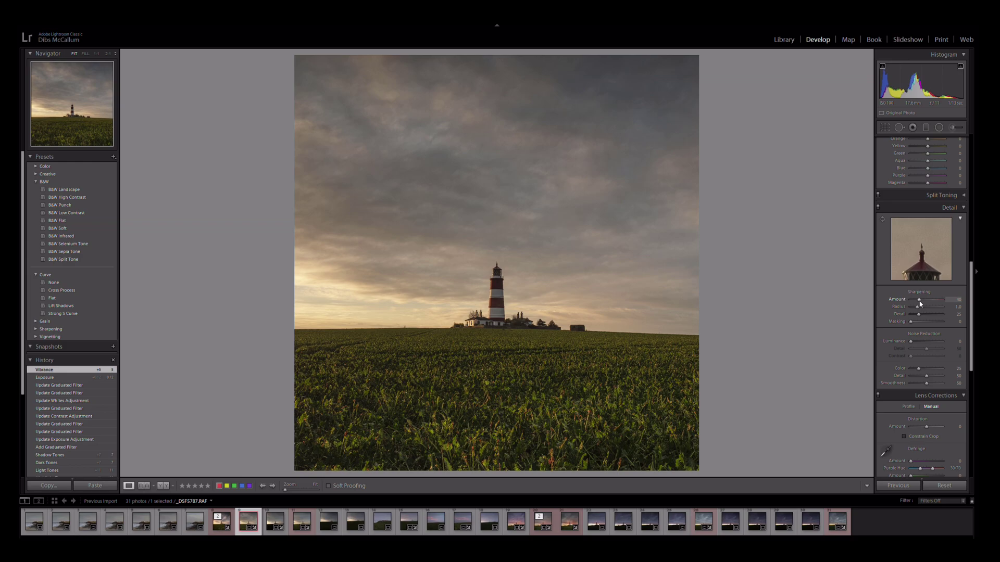
- Set Sharpening Amount to 34 and add a subtle negative post-crop vignette
left_click_drag(919, 302, 918, 302)
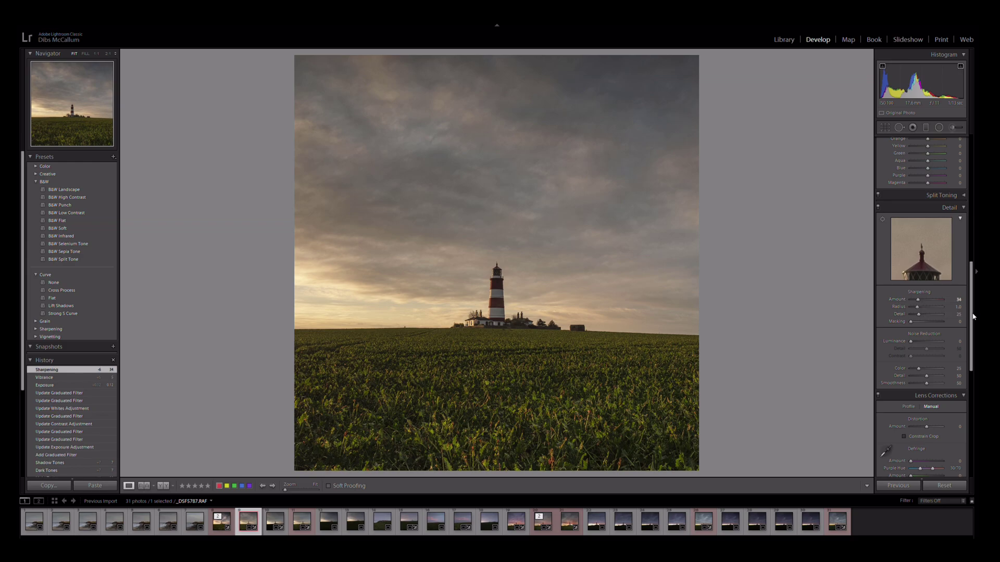
left_click_drag(973, 316, 972, 423)
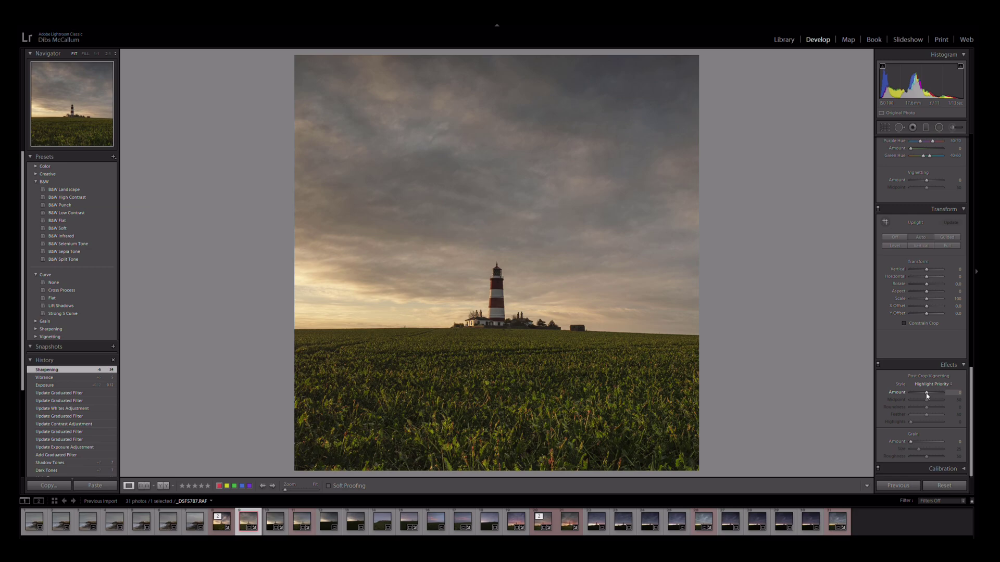
left_click_drag(926, 396, 926, 396)
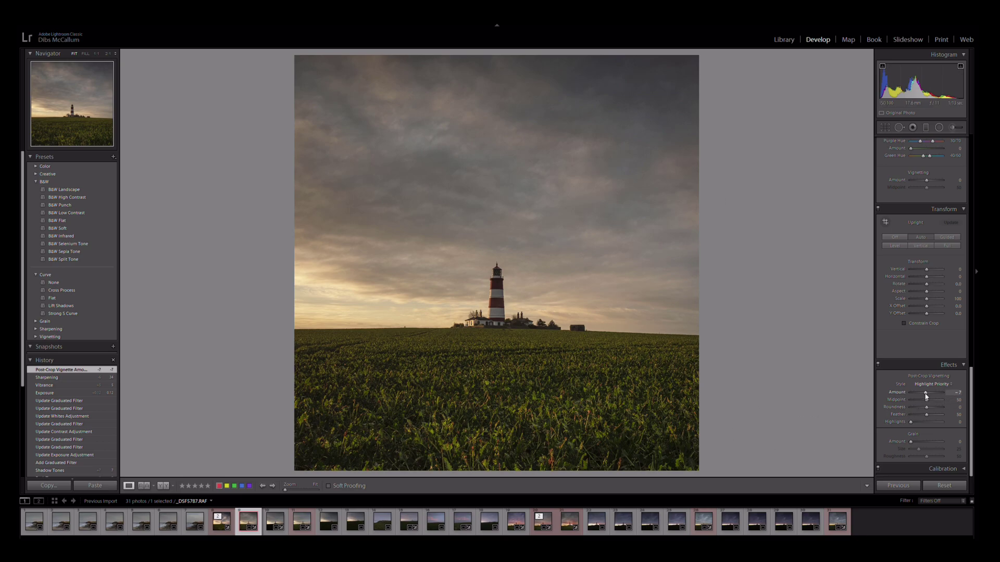
mouse_move(926, 393)
left_mouse_down()
mouse_move(917, 395)
mouse_move(926, 396)
left_mouse_up()
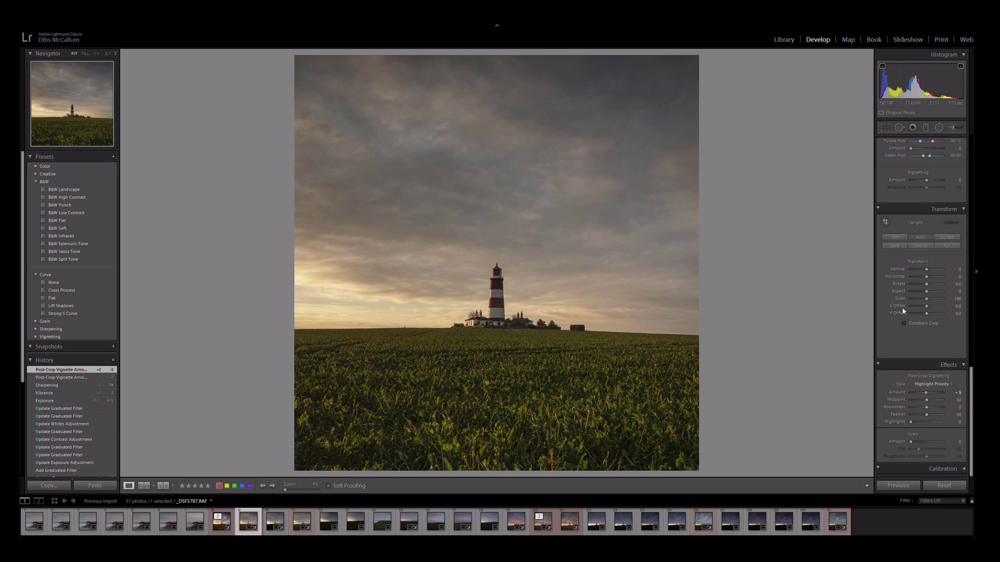
left_click_drag(972, 382, 975, 154)
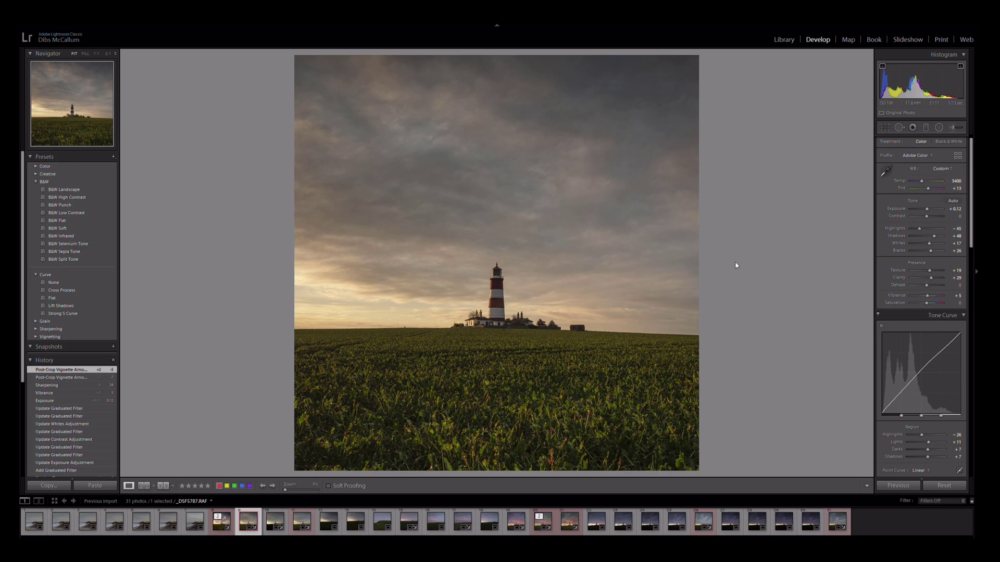
- Check the sky for dust at 1:1, return to Fit, and switch to Spot Removal
left_click(624, 257)
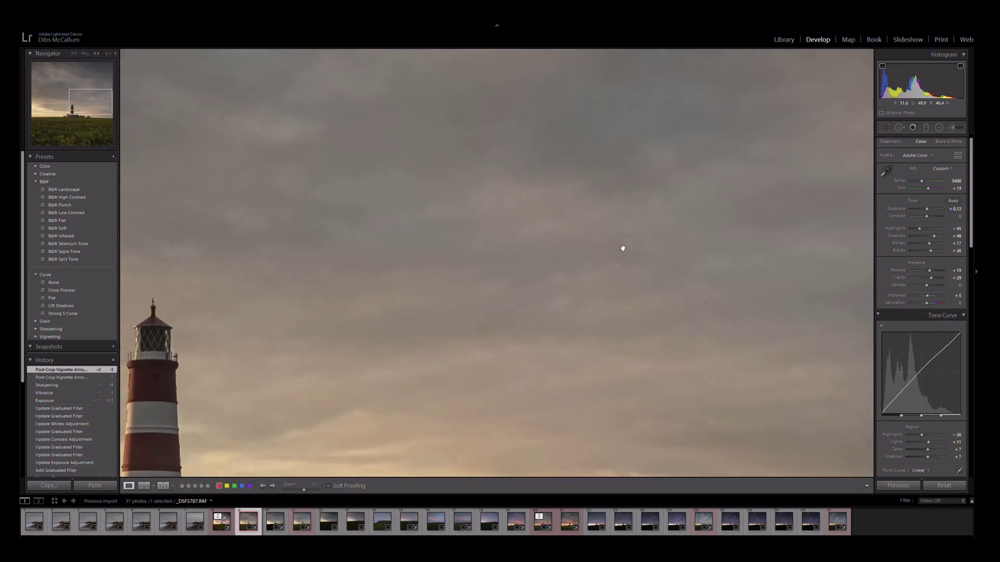
left_click(638, 256)
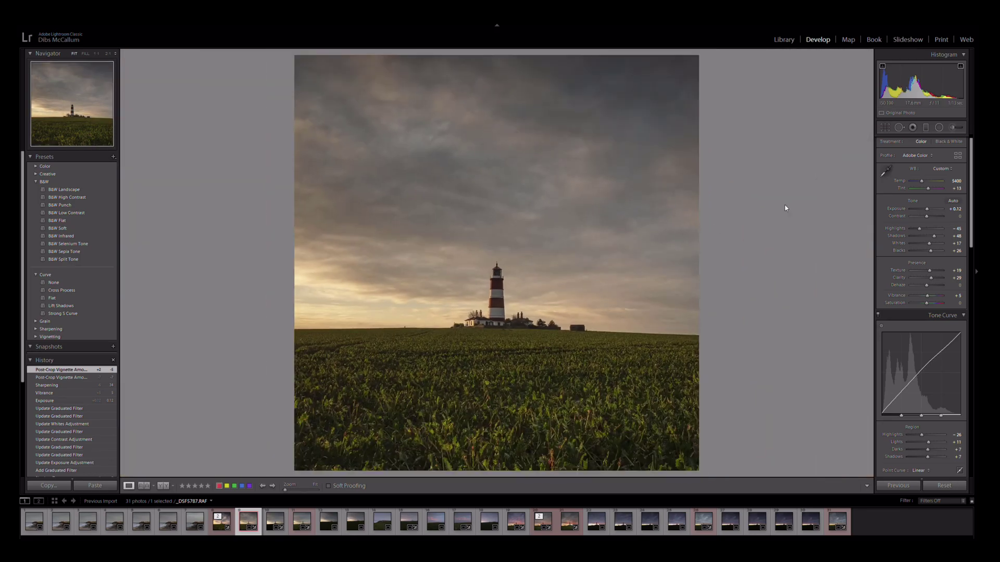
left_click(899, 127)
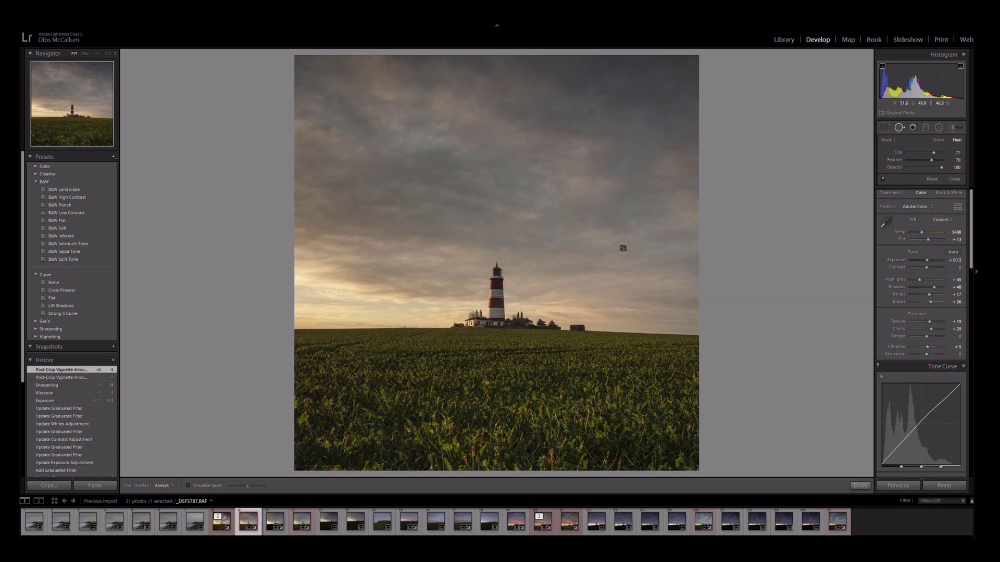
- Heal the dust spot right of the lighthouse, sourcing from a cleaner patch of sky
left_click(622, 248)
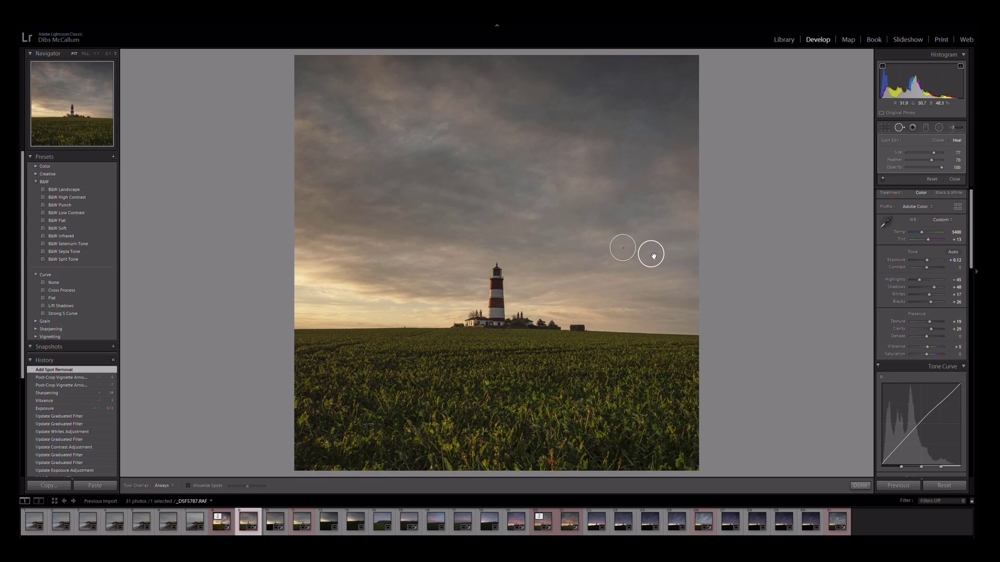
mouse_move(654, 255)
left_mouse_down()
mouse_move(594, 263)
mouse_move(634, 272)
mouse_move(649, 254)
left_mouse_up()
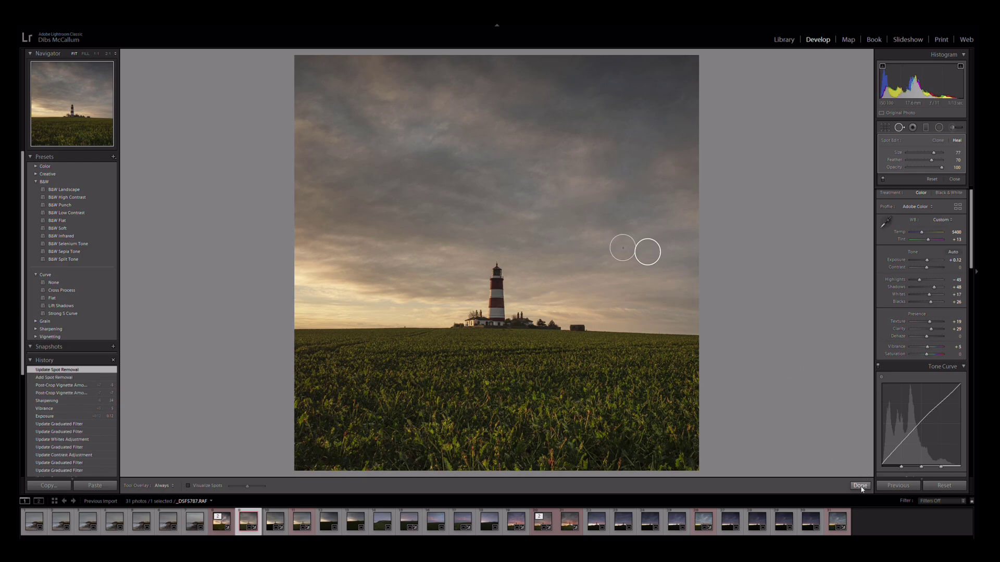
left_click(860, 485)
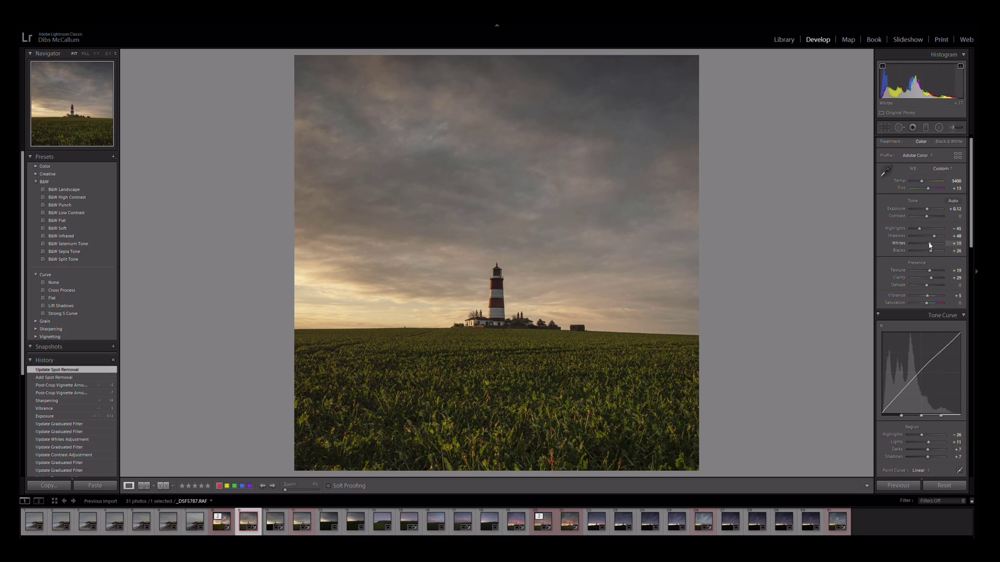
- Raise Whites to +36 in the Basic panel
left_click_drag(930, 245, 933, 245)
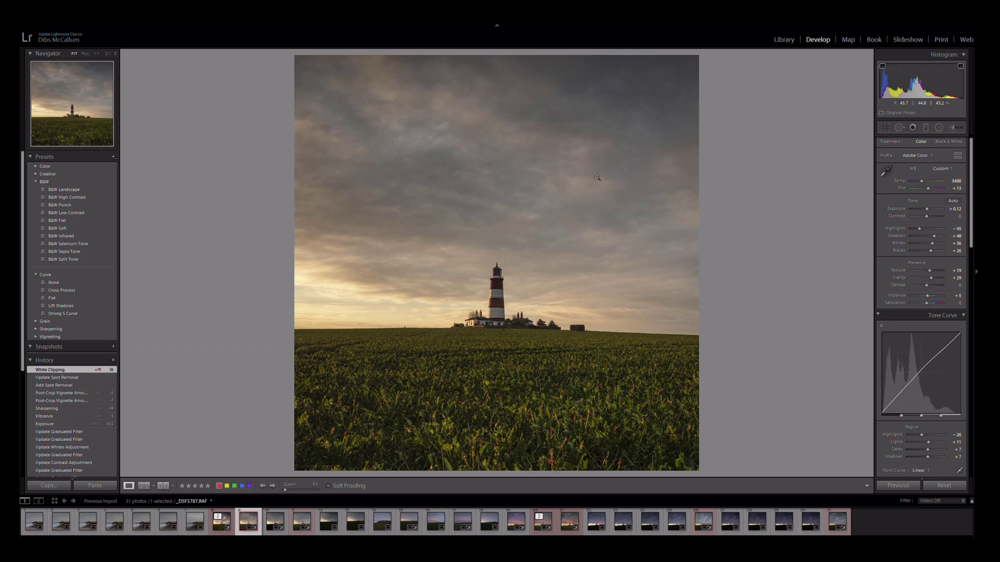
- Set the sky filter to Exposure 0.52, lower contrast, Clarity 22 and Whites 54, then shift its gradient lower
left_click(926, 127)
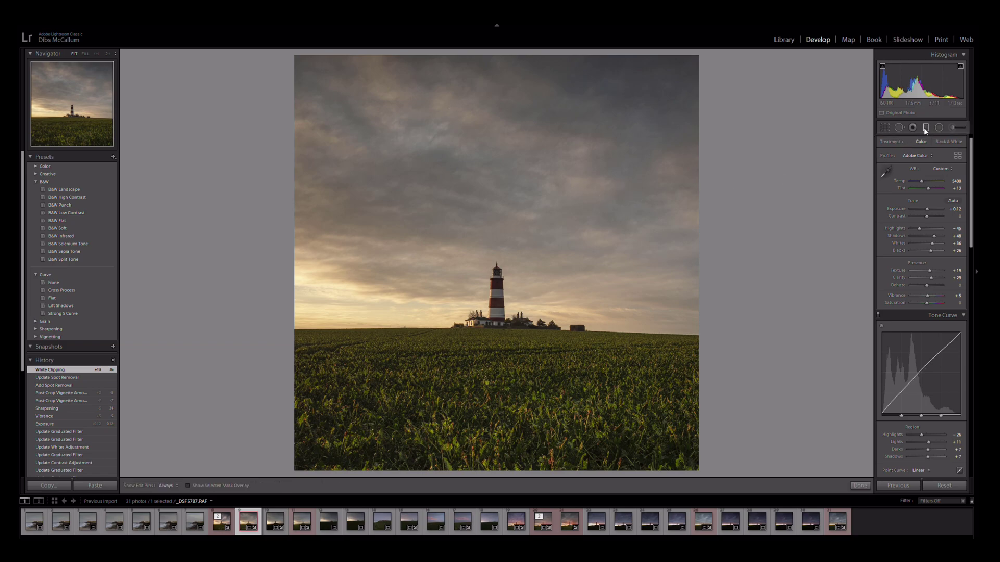
left_click(536, 170)
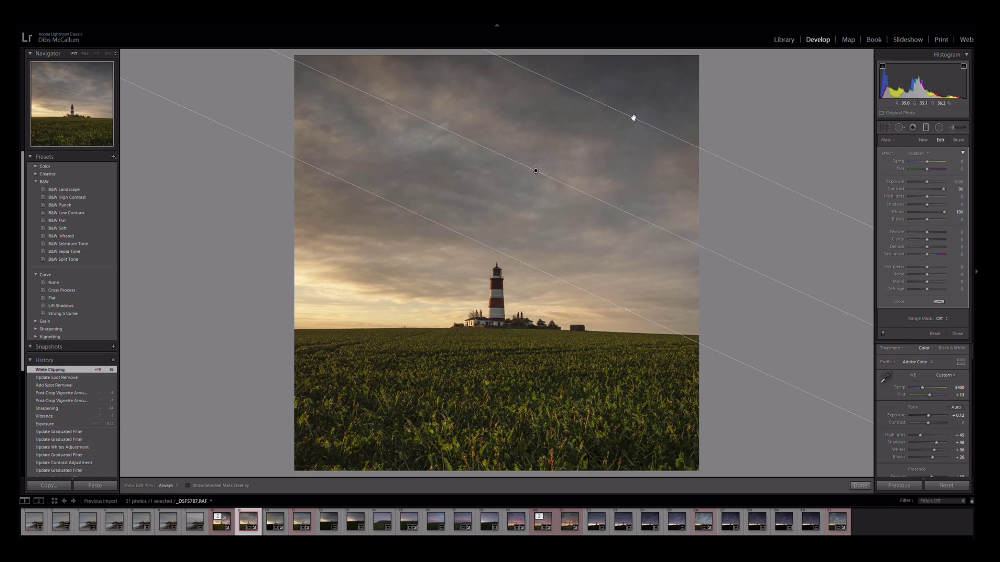
left_click_drag(535, 169, 544, 162)
left_click_drag(927, 185, 928, 184)
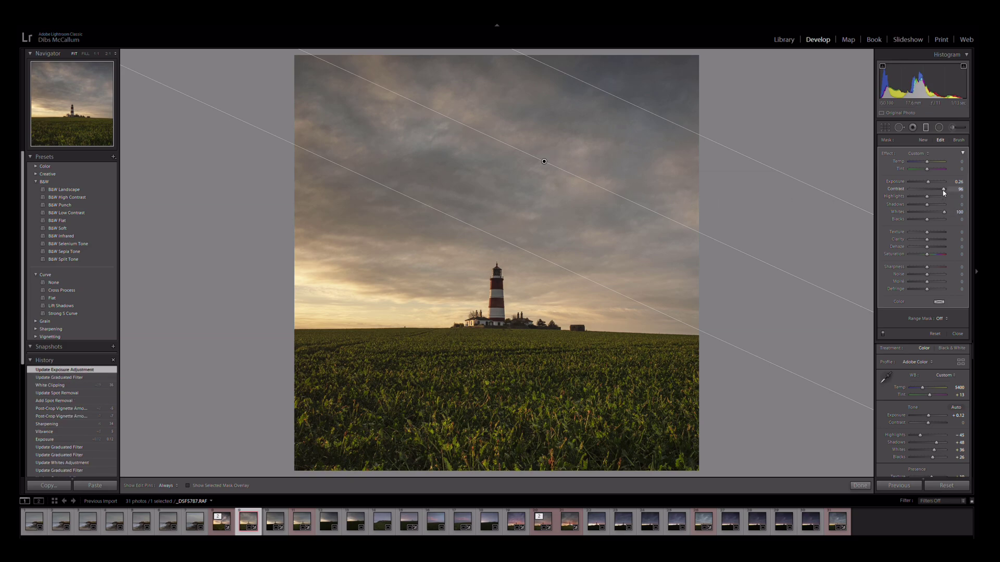
left_click_drag(944, 192, 939, 192)
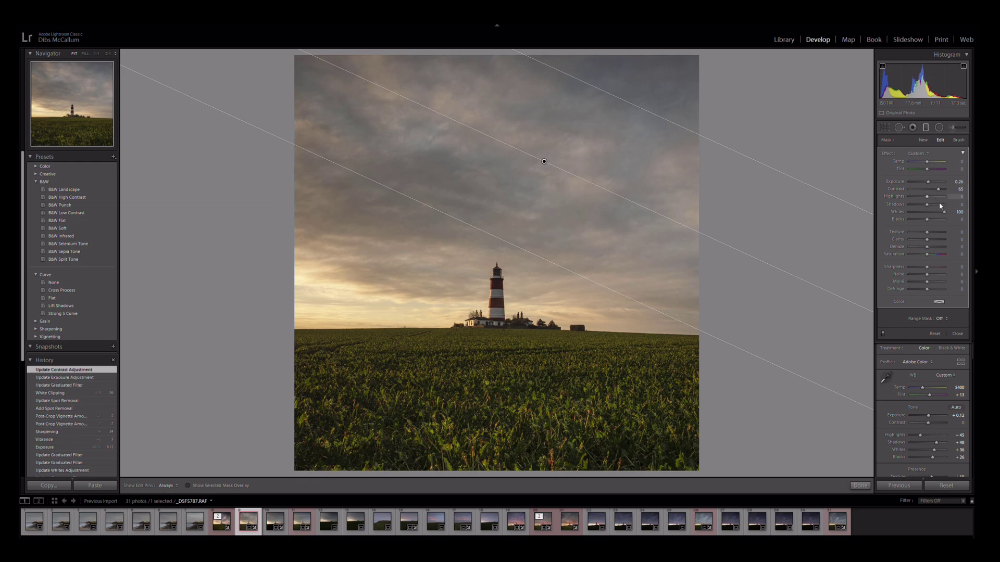
left_click_drag(945, 214, 930, 182)
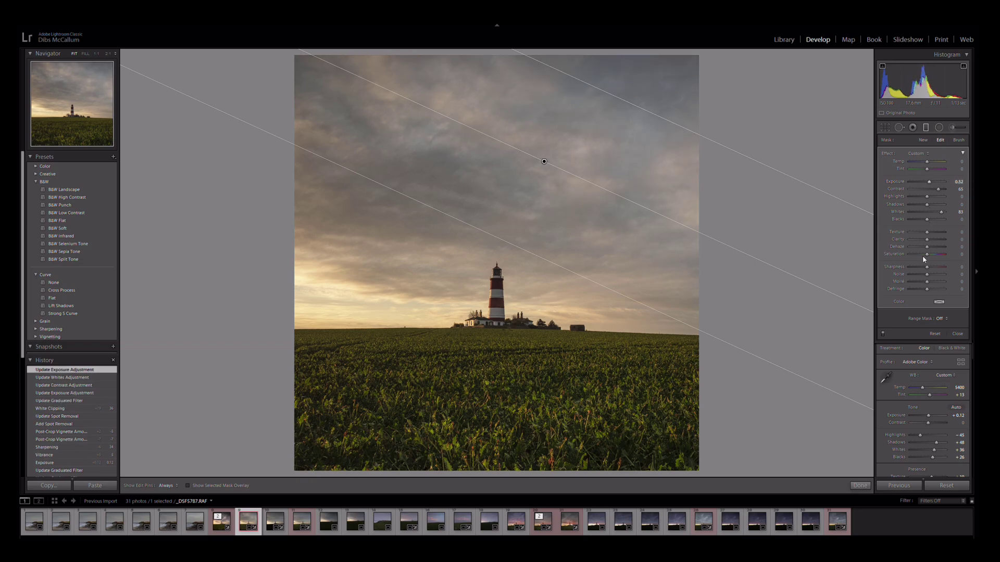
left_click_drag(927, 242, 934, 241)
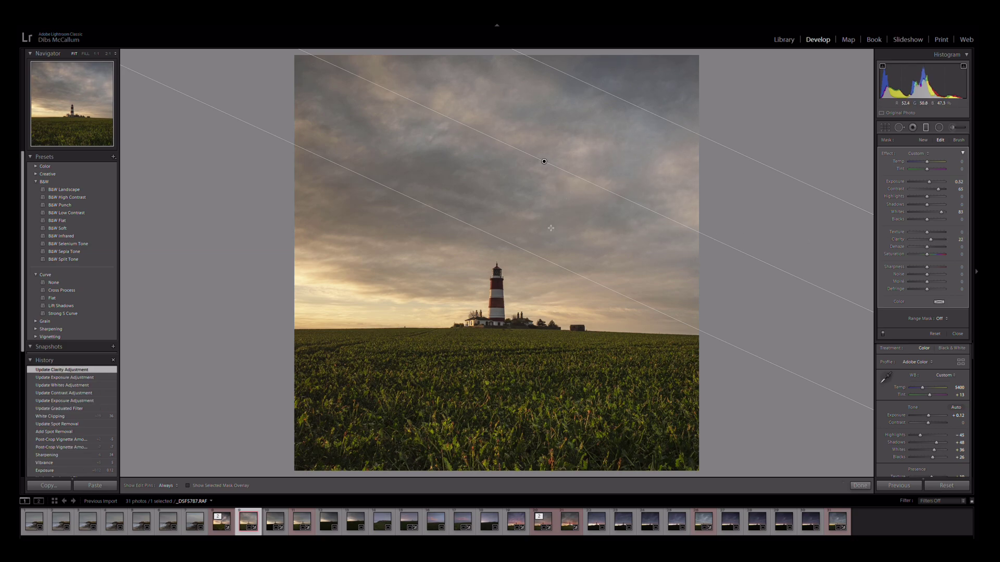
mouse_move(543, 162)
left_mouse_down()
mouse_move(507, 212)
mouse_move(558, 146)
mouse_move(538, 166)
left_mouse_up()
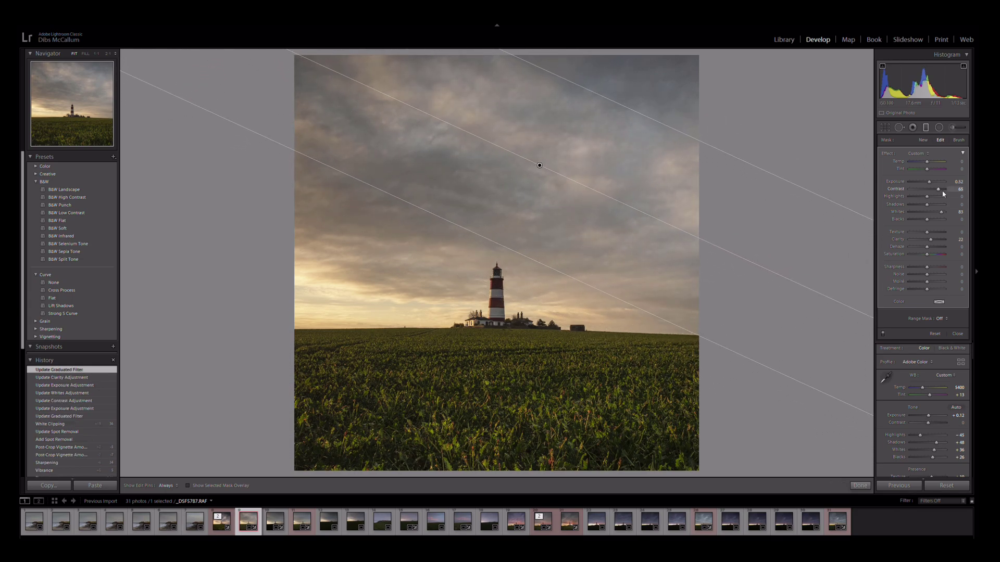
left_click_drag(941, 212, 937, 214)
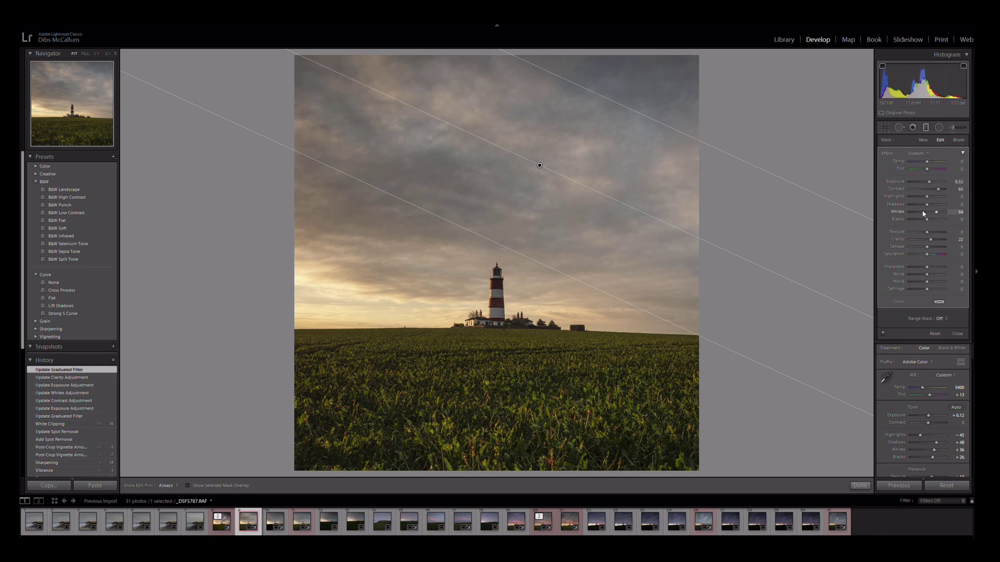
left_click(860, 486)
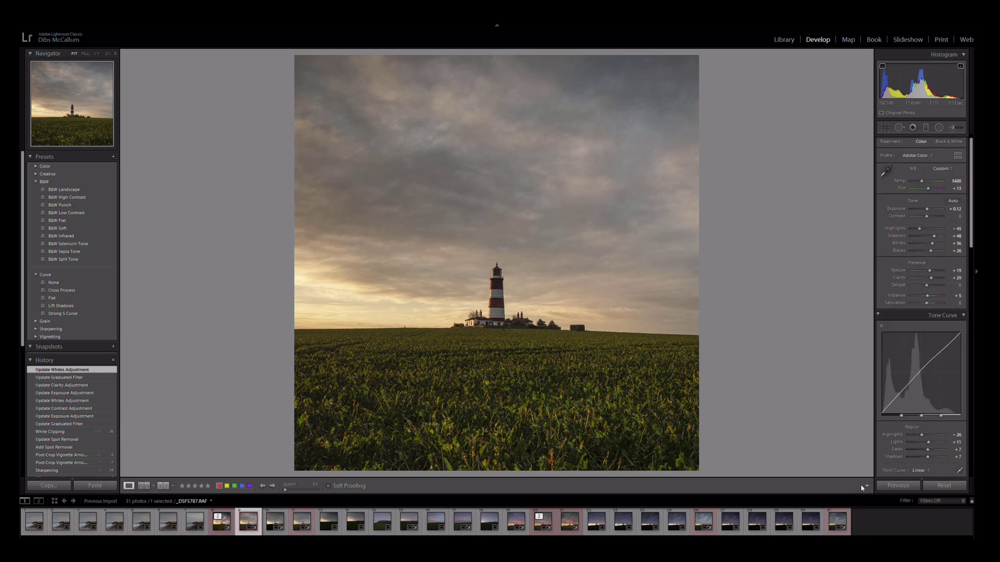
- Set Luminance noise reduction to 6 in the Detail panel
scroll(968, 254, "down", 15)
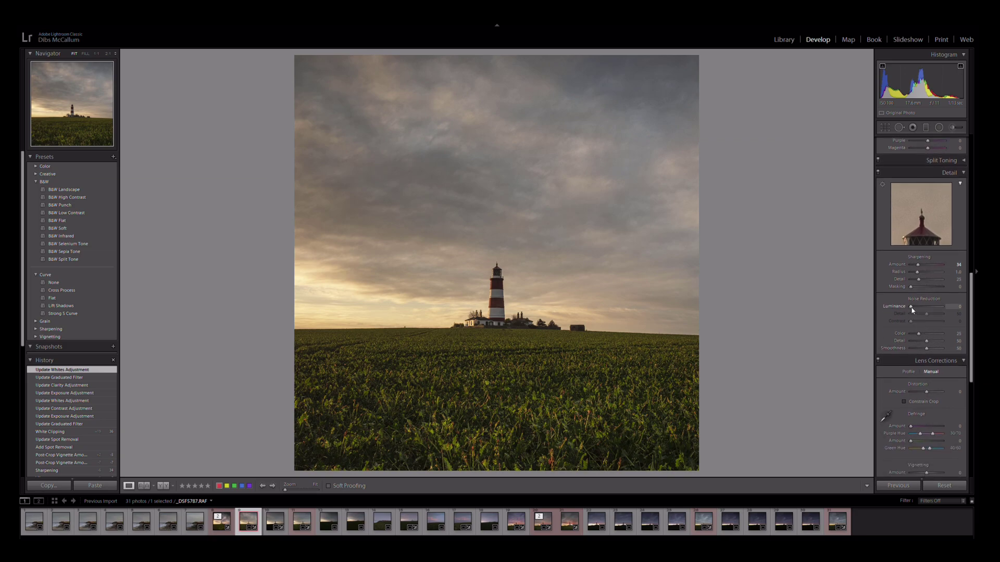
left_click_drag(910, 308, 912, 308)
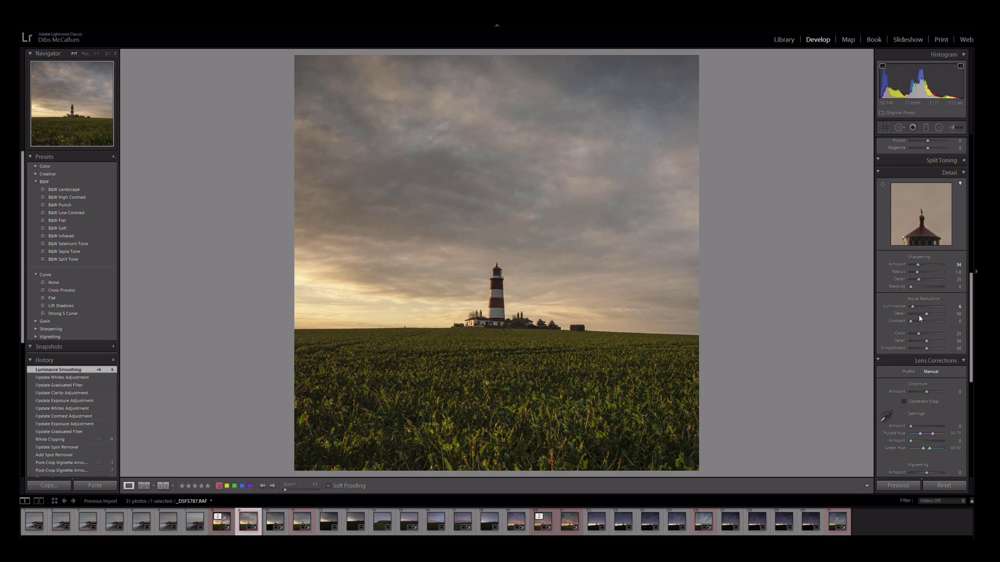